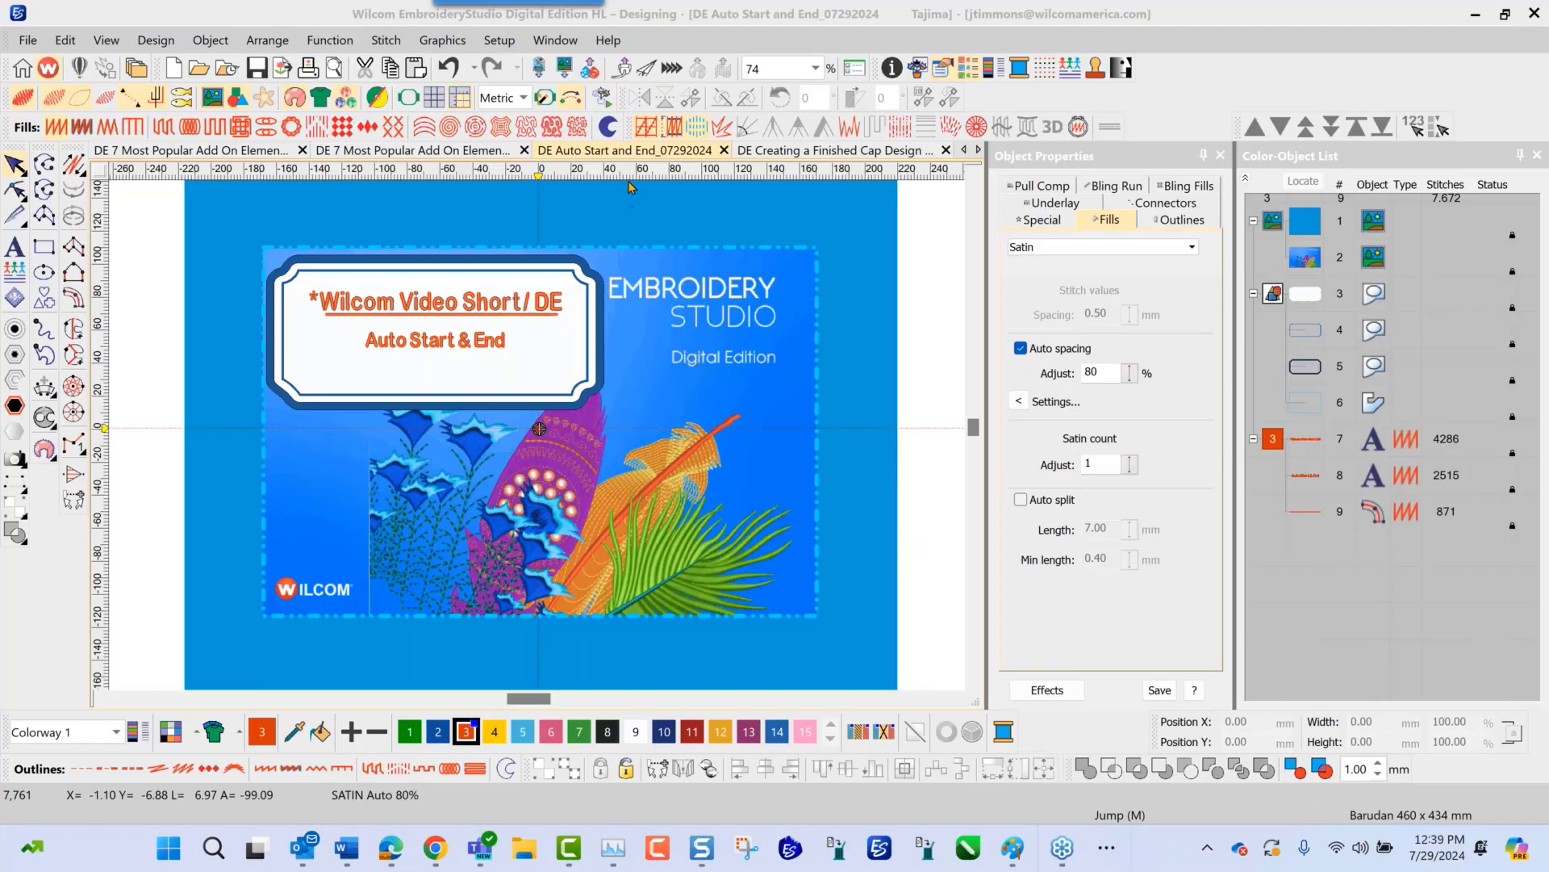
- Switch to the finished cap design and open its Auto Start & End settings, keeping the logo in view
{"action": "key", "text": "ctrl+Tab"}
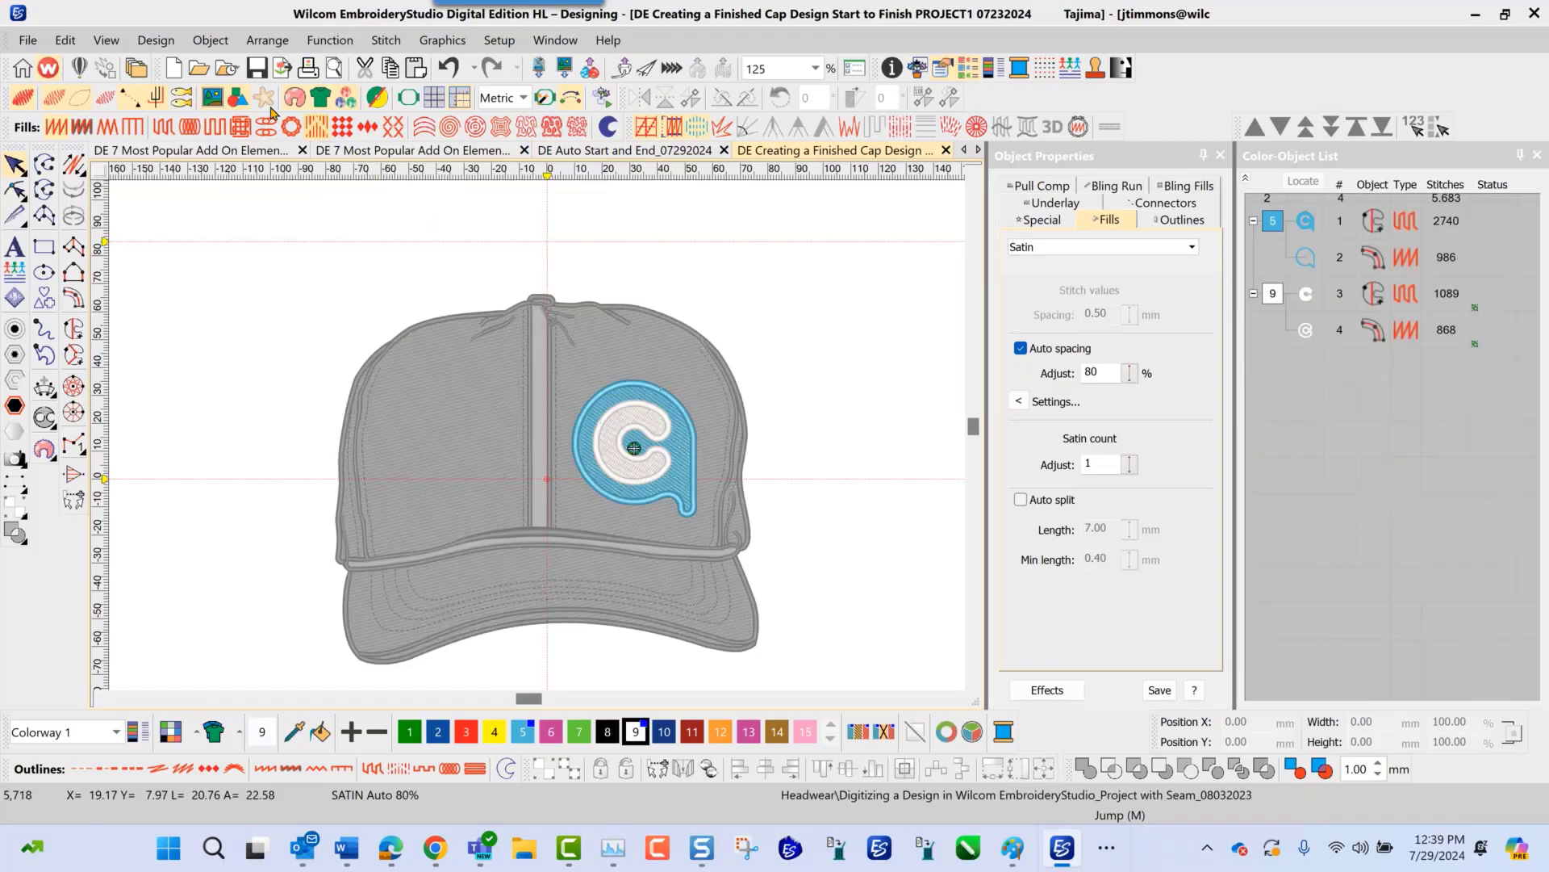
{"action": "left_click", "coordinate": [156, 42]}
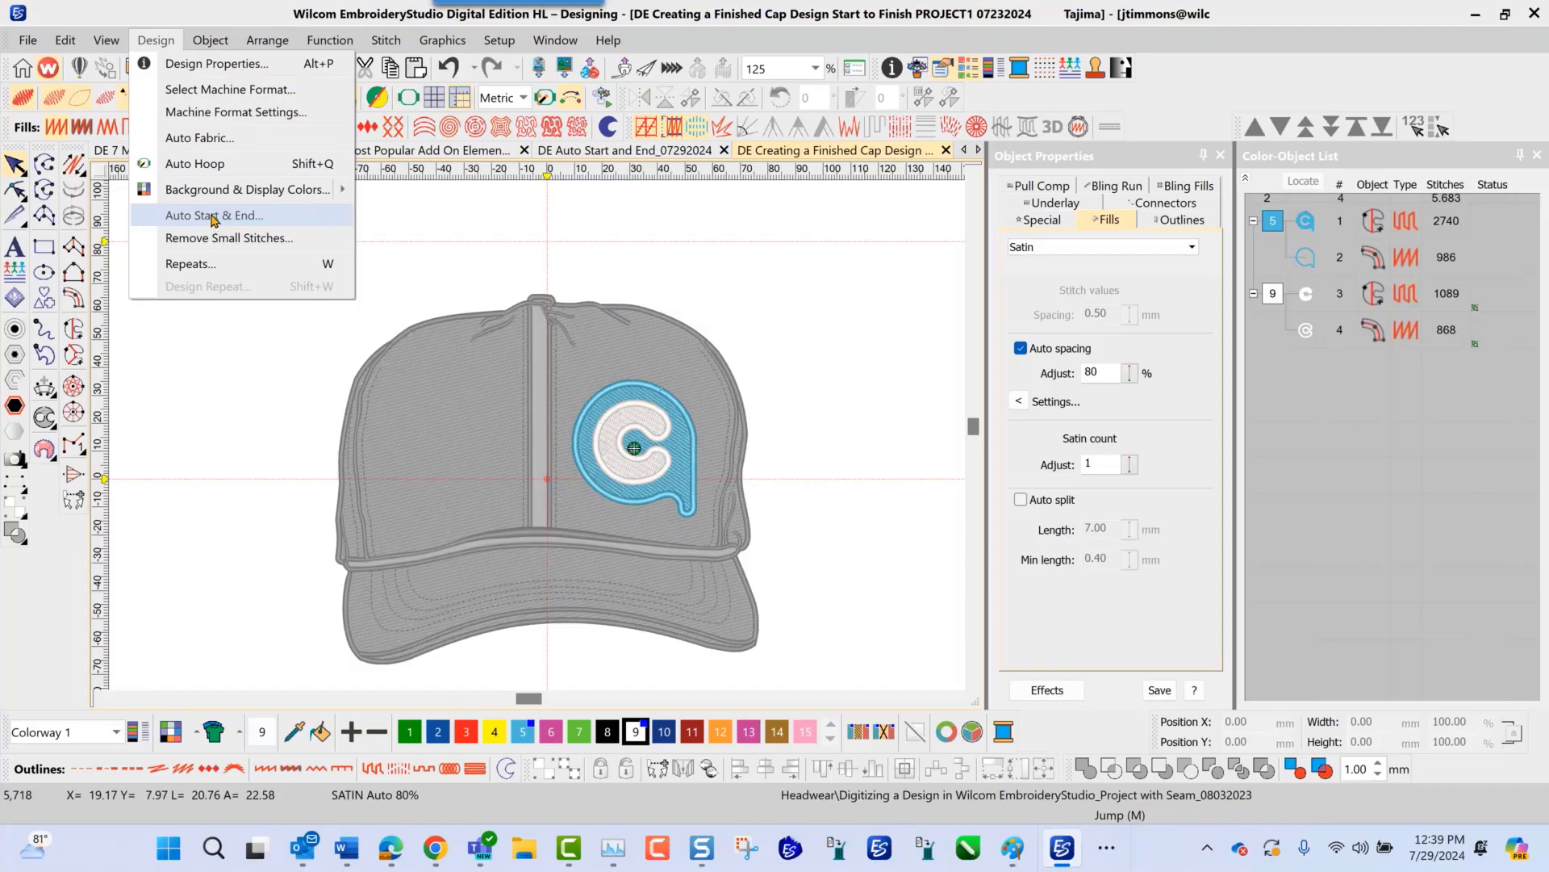
{"action": "left_click", "coordinate": [218, 223]}
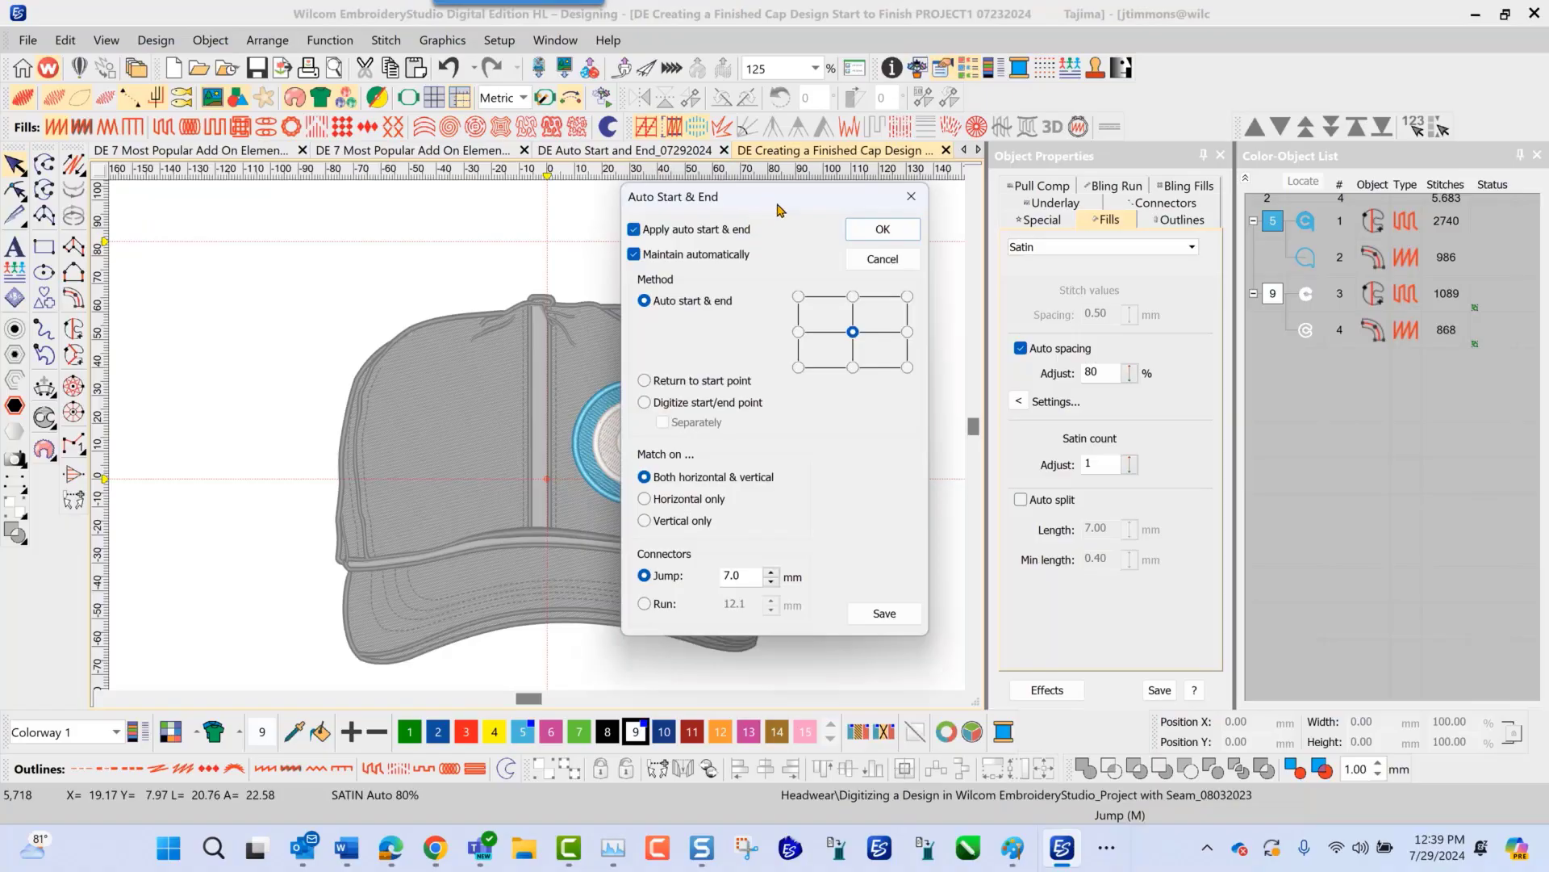
{"action": "left_click_drag", "start_coordinate": [775, 206], "coordinate": [951, 232]}
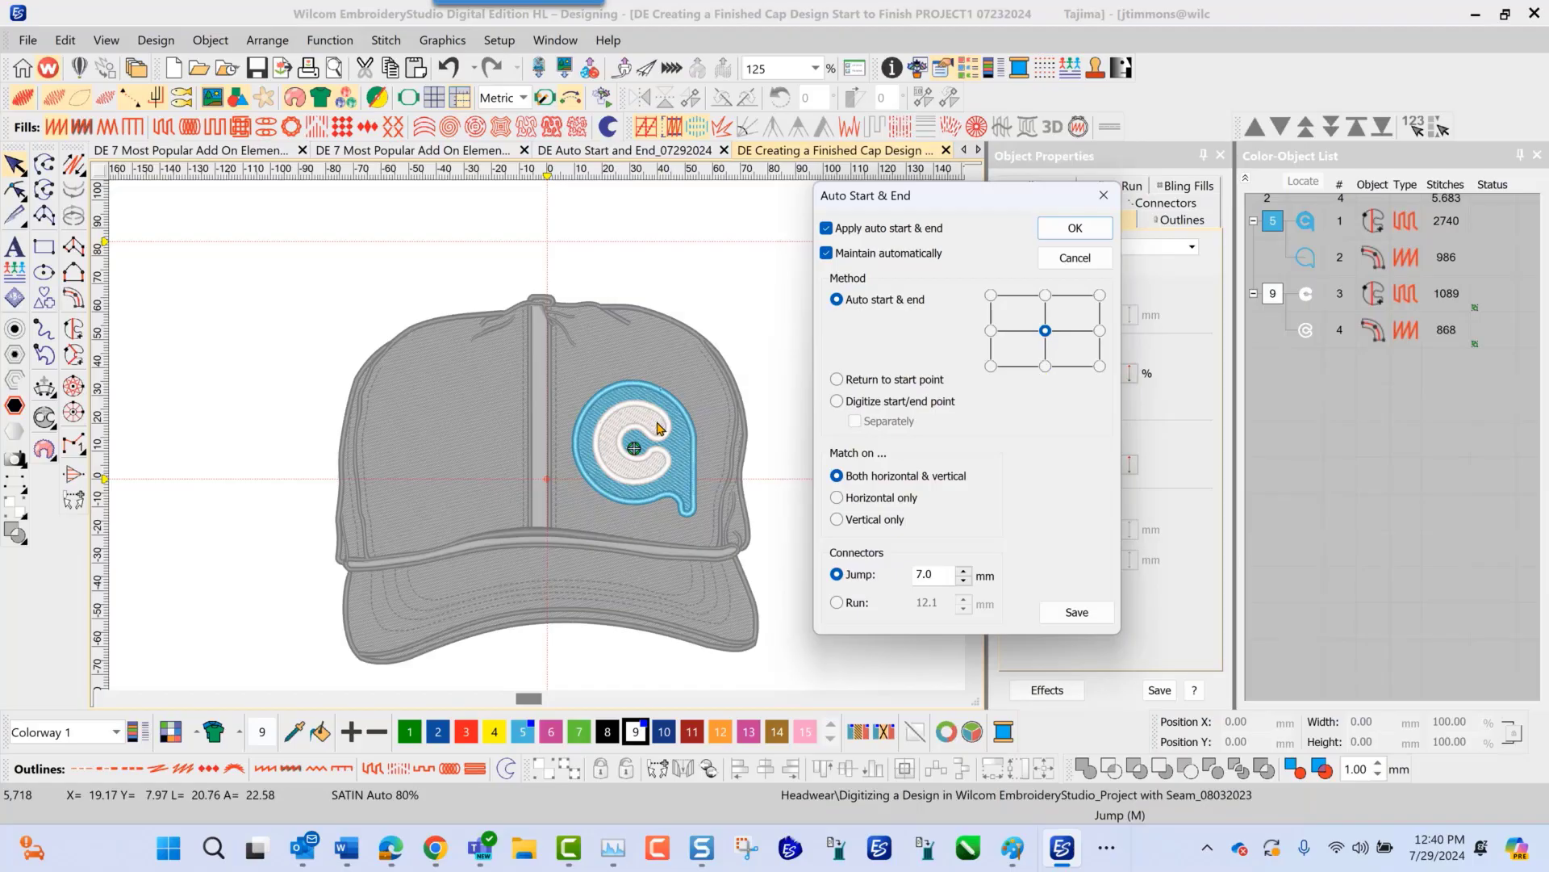
- Try the bottom-centre, bottom-right and top-right start/end reference points, and return to the centre point
{"action": "left_click", "coordinate": [1045, 367]}
{"action": "left_click", "coordinate": [1099, 367]}
{"action": "left_click", "coordinate": [1100, 295]}
{"action": "left_click", "coordinate": [1045, 331]}
- Try the Digitize start/end point method by placing the combined start/end point at the lower edge of the blue logo
{"action": "left_click", "coordinate": [828, 253]}
{"action": "left_click", "coordinate": [838, 380]}
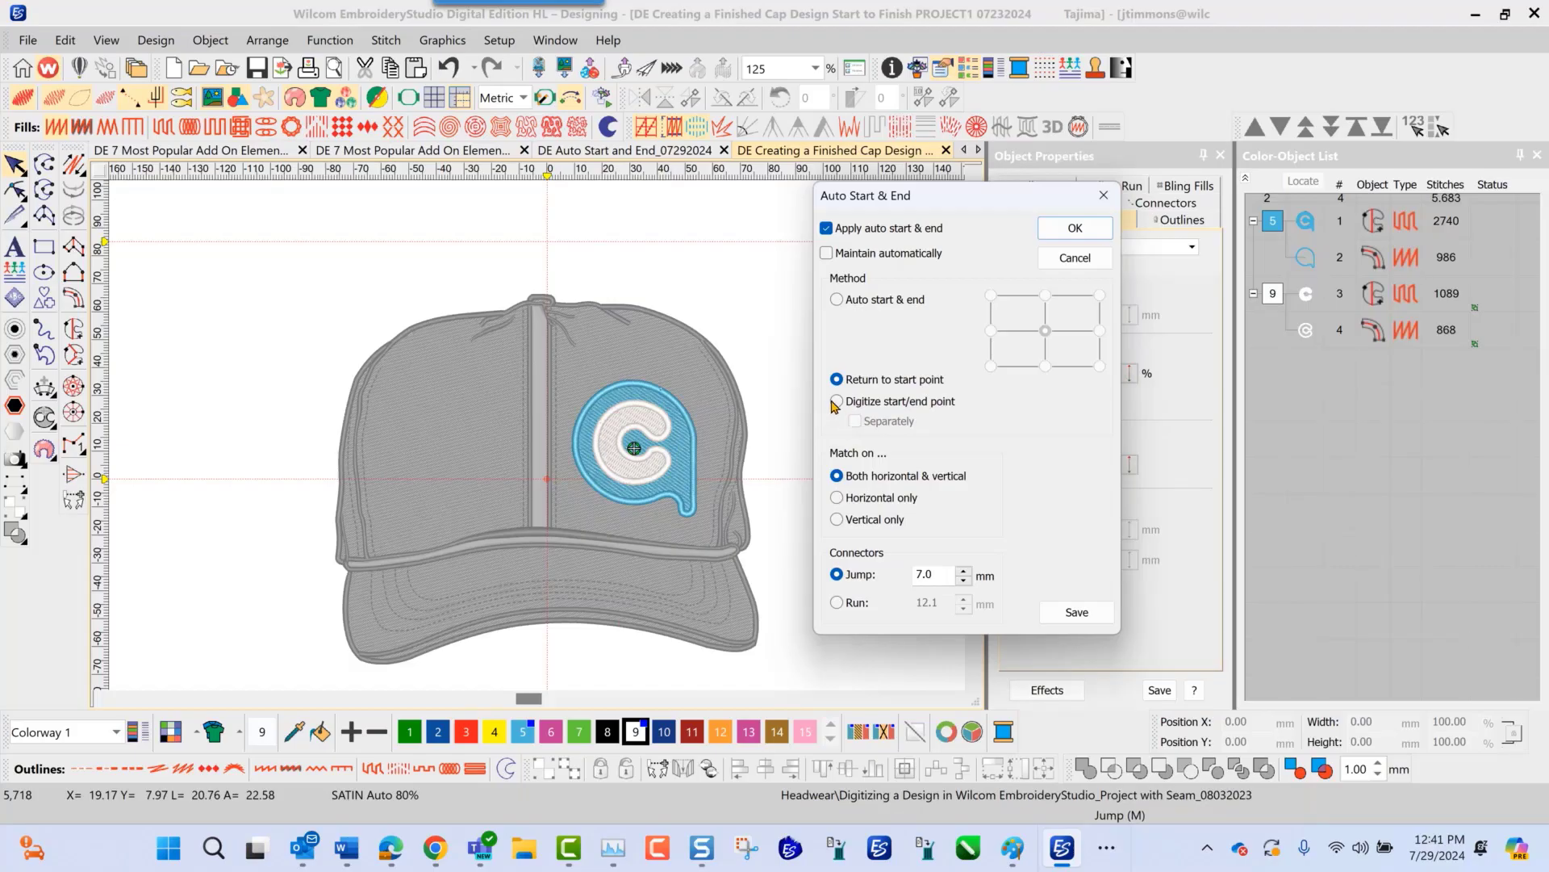
{"action": "left_click", "coordinate": [838, 402]}
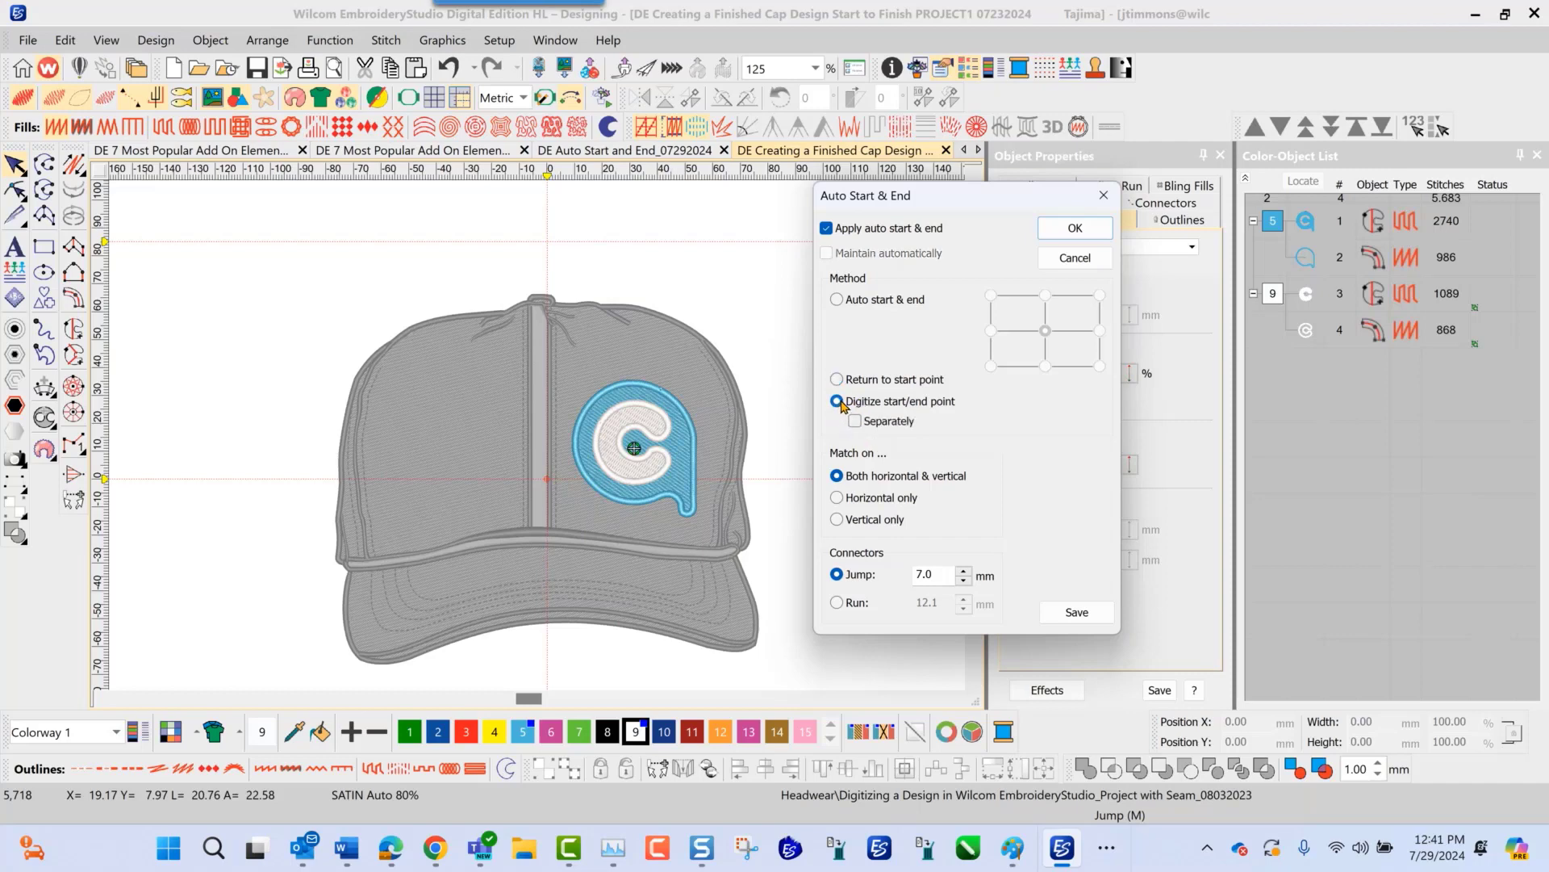
{"action": "left_click", "coordinate": [1063, 234]}
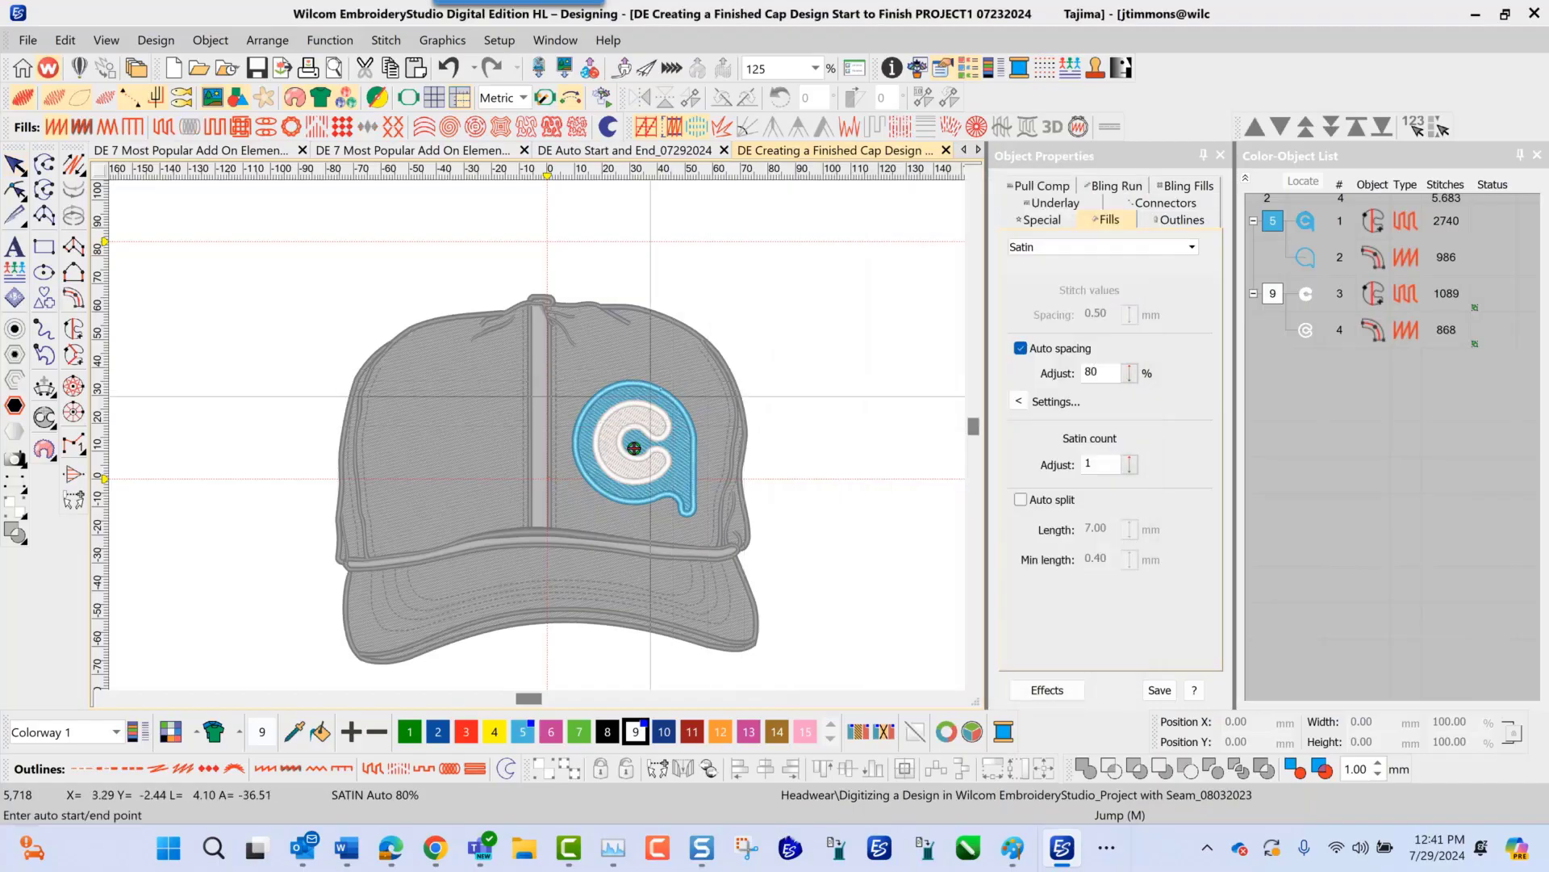
{"action": "left_click", "coordinate": [633, 450]}
{"action": "scroll", "coordinate": [633, 448], "scroll_direction": "up", "scroll_amount": 3}
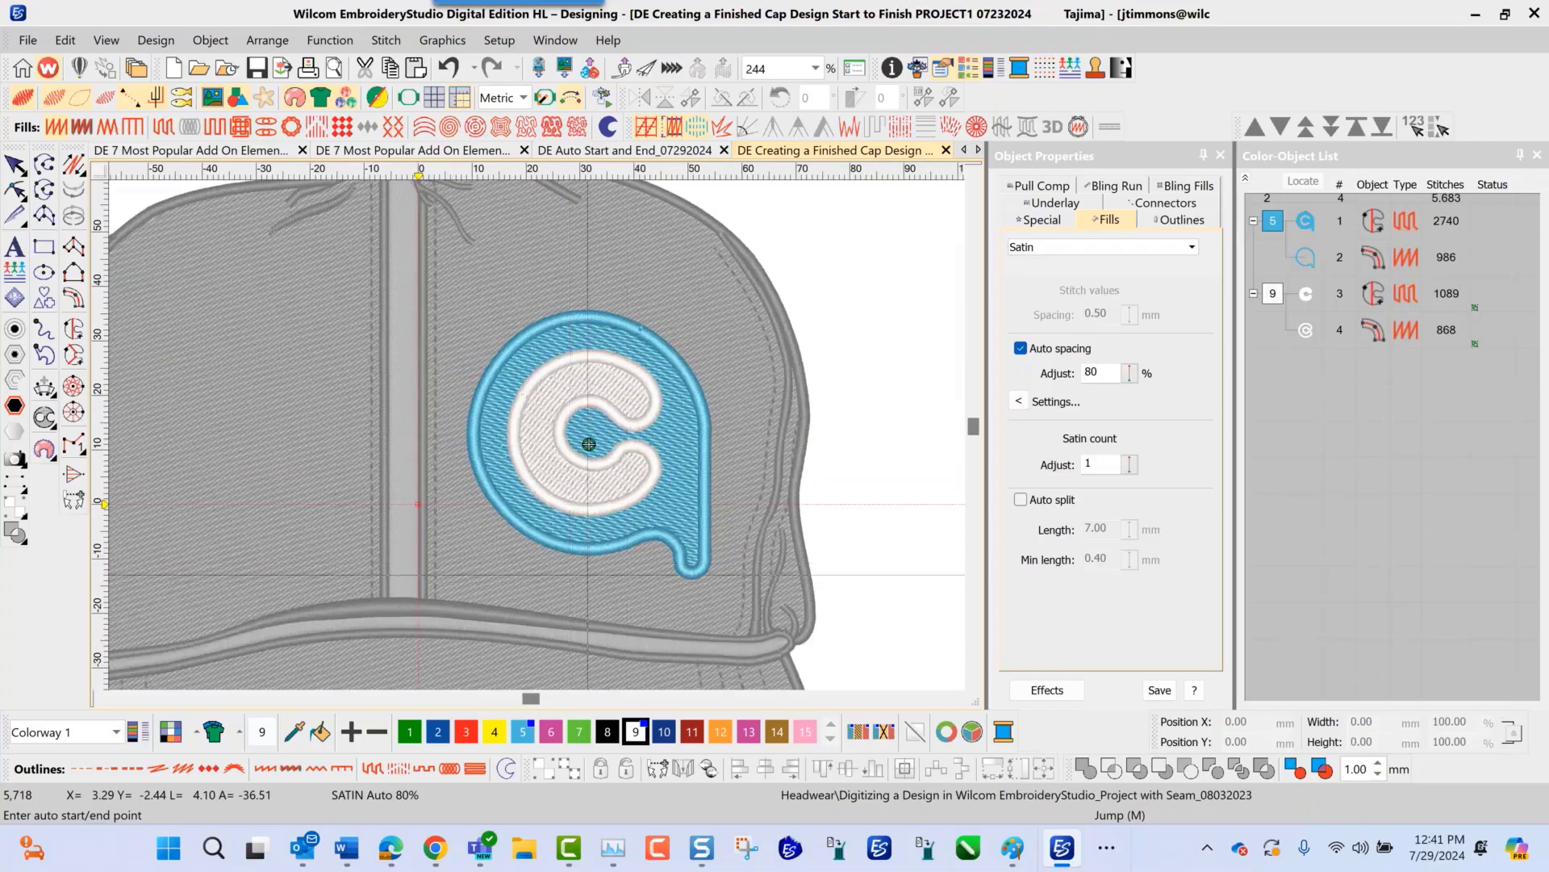
{"action": "left_click", "coordinate": [589, 444]}
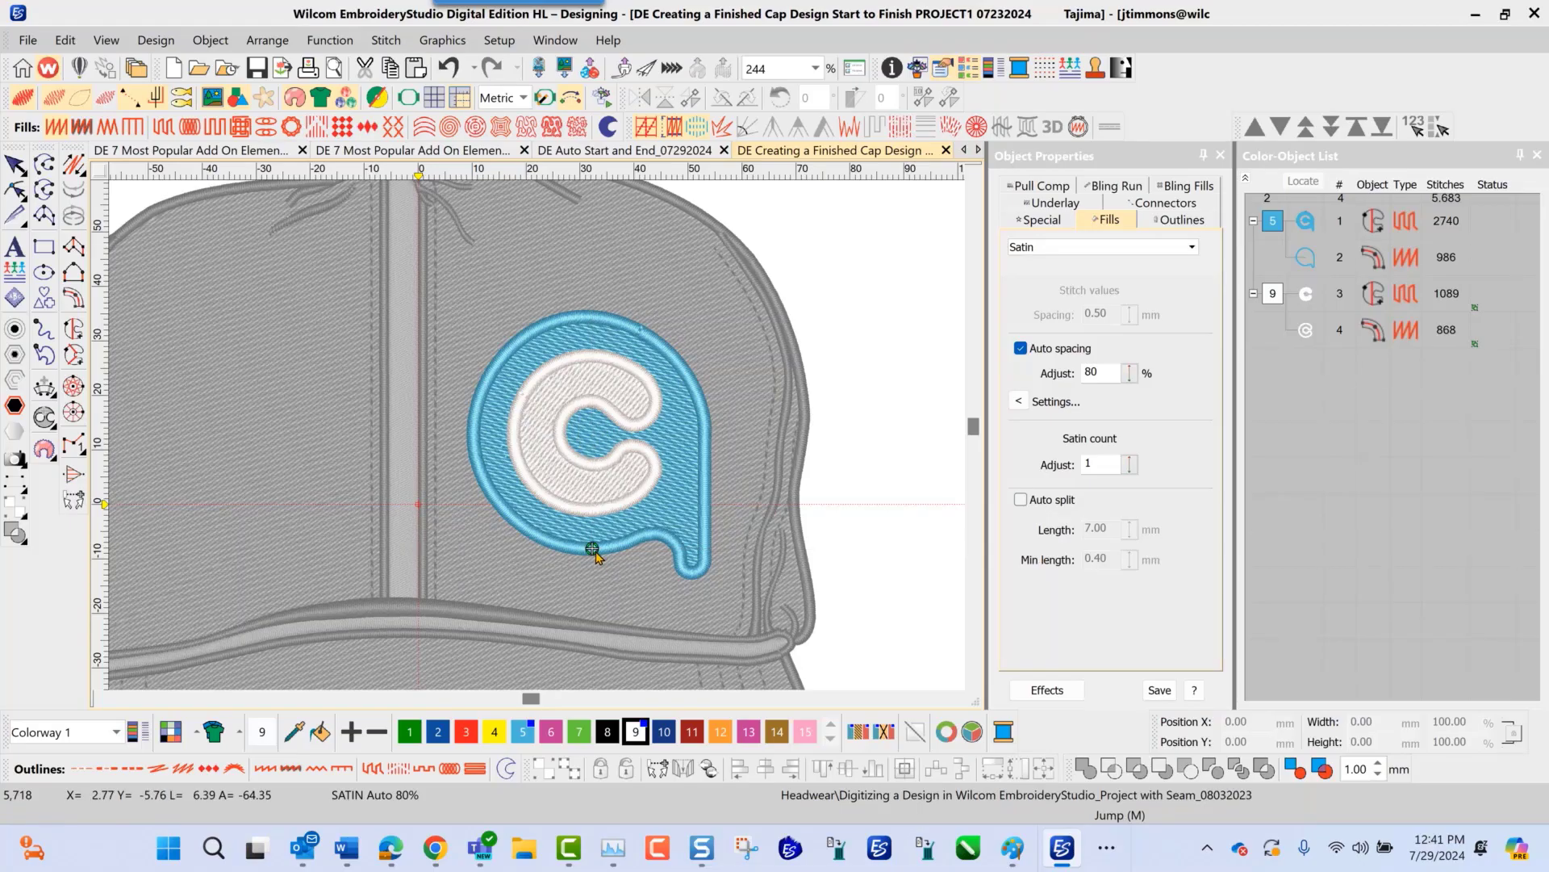
- Try to save the Auto Start & End settings, with Maintain automatically enabled, to the Normal template
{"action": "left_click", "coordinate": [155, 40]}
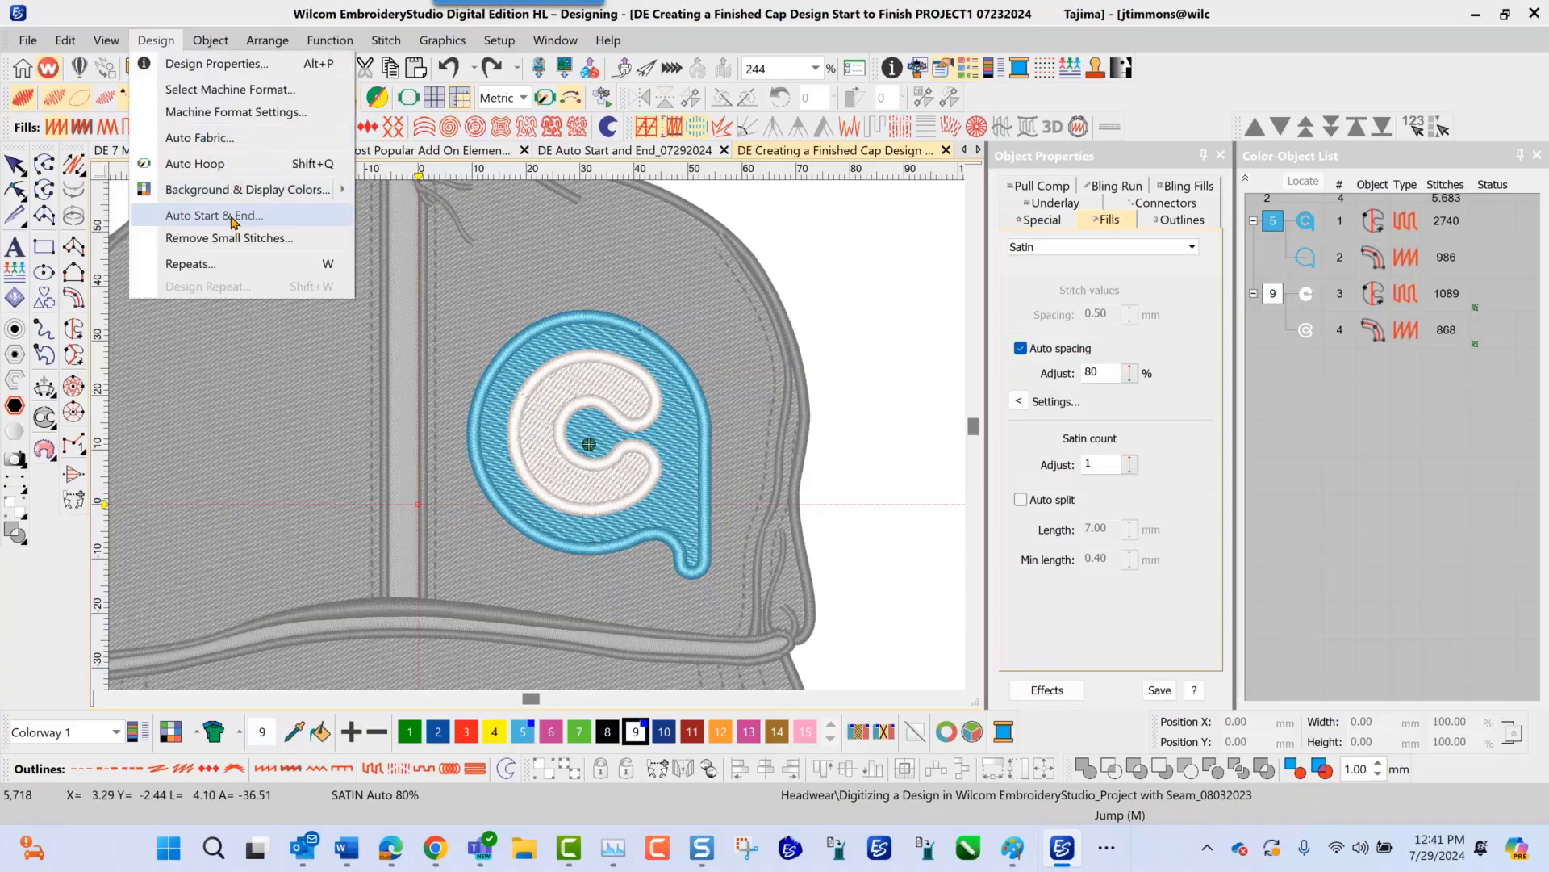
{"action": "left_click", "coordinate": [234, 216]}
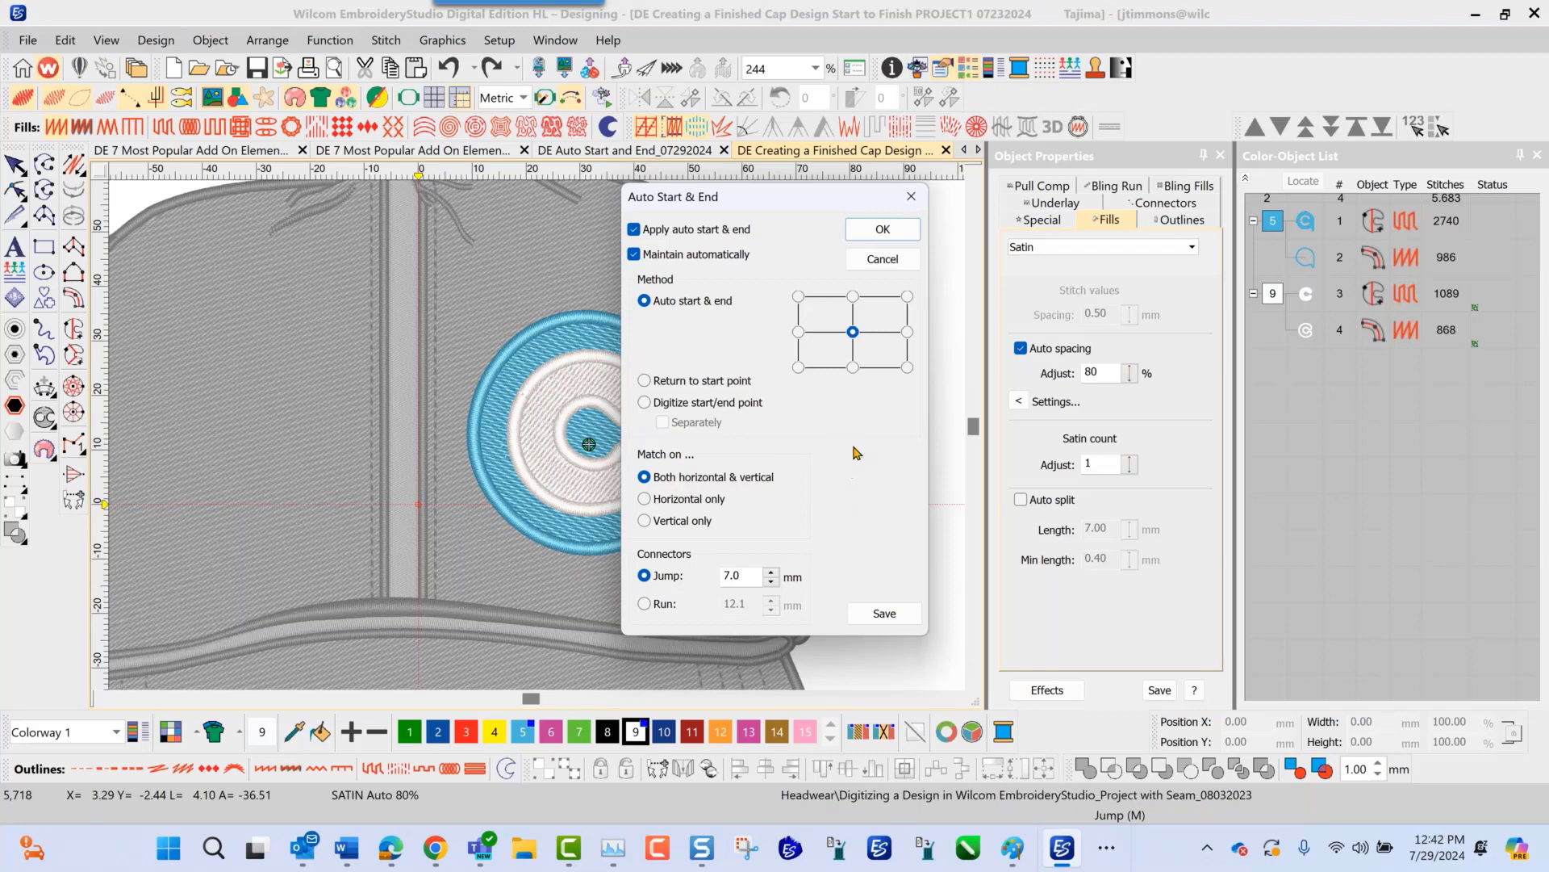
{"action": "left_click", "coordinate": [634, 254]}
{"action": "left_click", "coordinate": [635, 255]}
{"action": "left_click", "coordinate": [884, 615]}
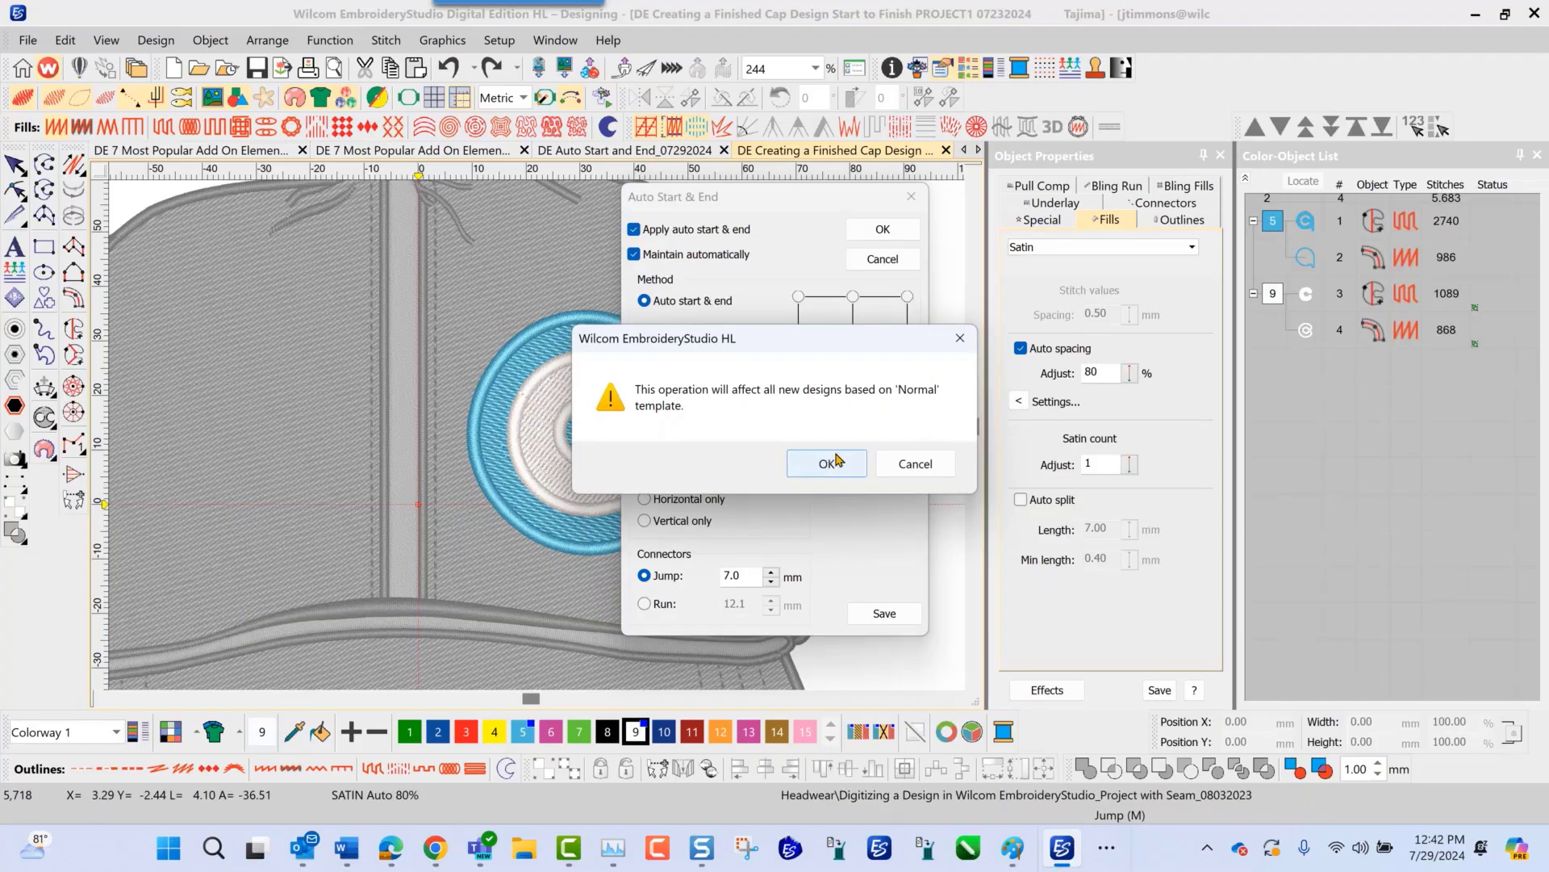
{"action": "left_click", "coordinate": [960, 339]}
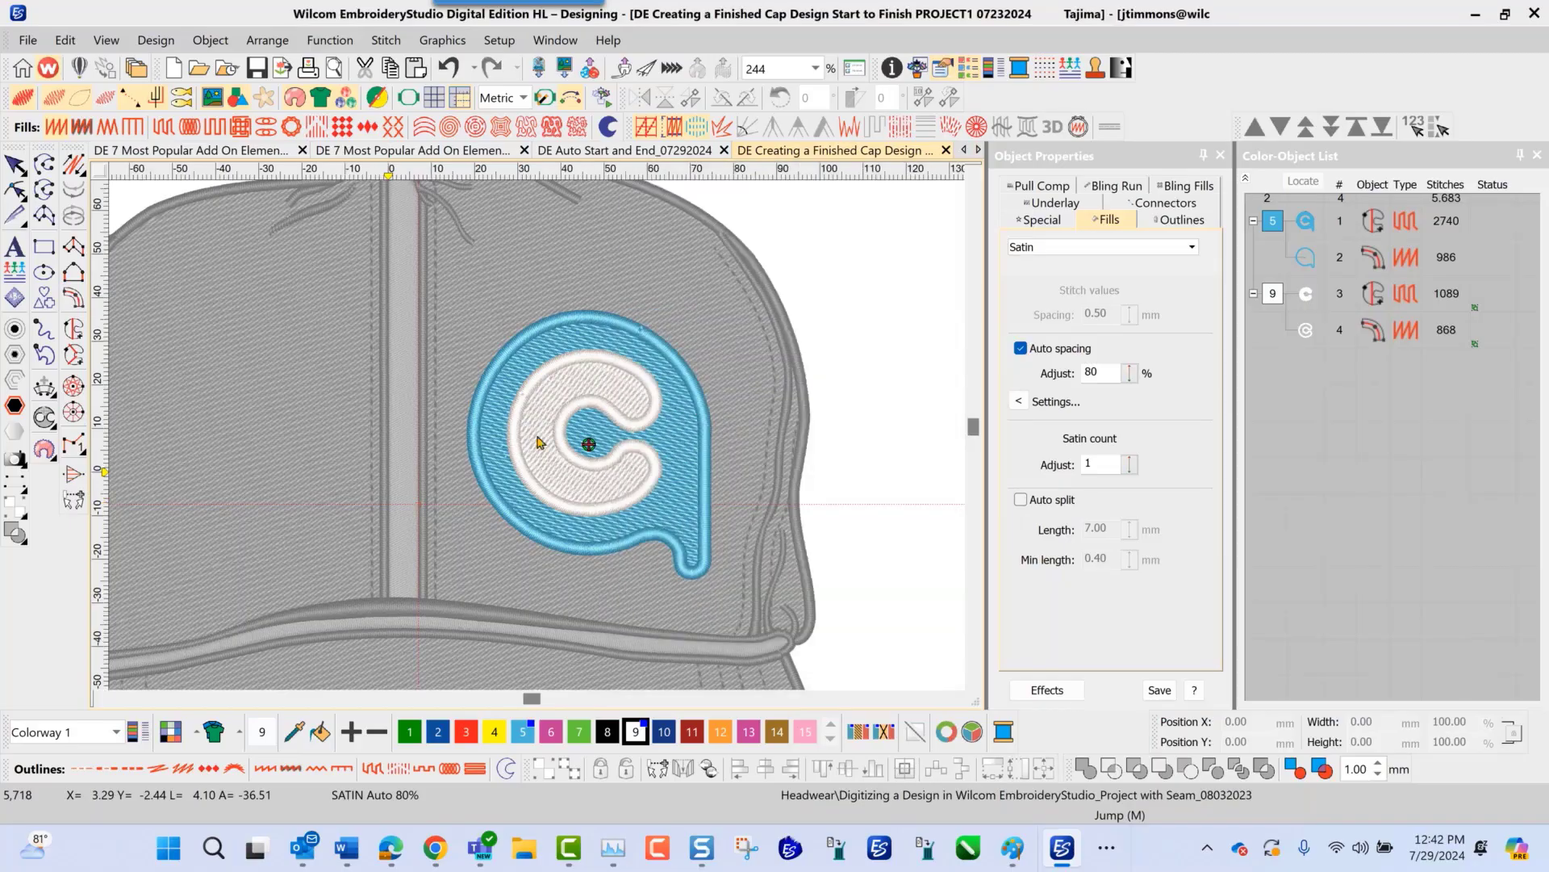
- Place a copy of the blue teardrop outline beside the cap, and undo and redo the copy
{"action": "scroll", "coordinate": [538, 442], "scroll_direction": "down", "scroll_amount": 1}
{"action": "scroll", "coordinate": [537, 442], "scroll_direction": "up", "scroll_amount": 1}
{"action": "scroll", "coordinate": [538, 442], "scroll_direction": "down", "scroll_amount": 2}
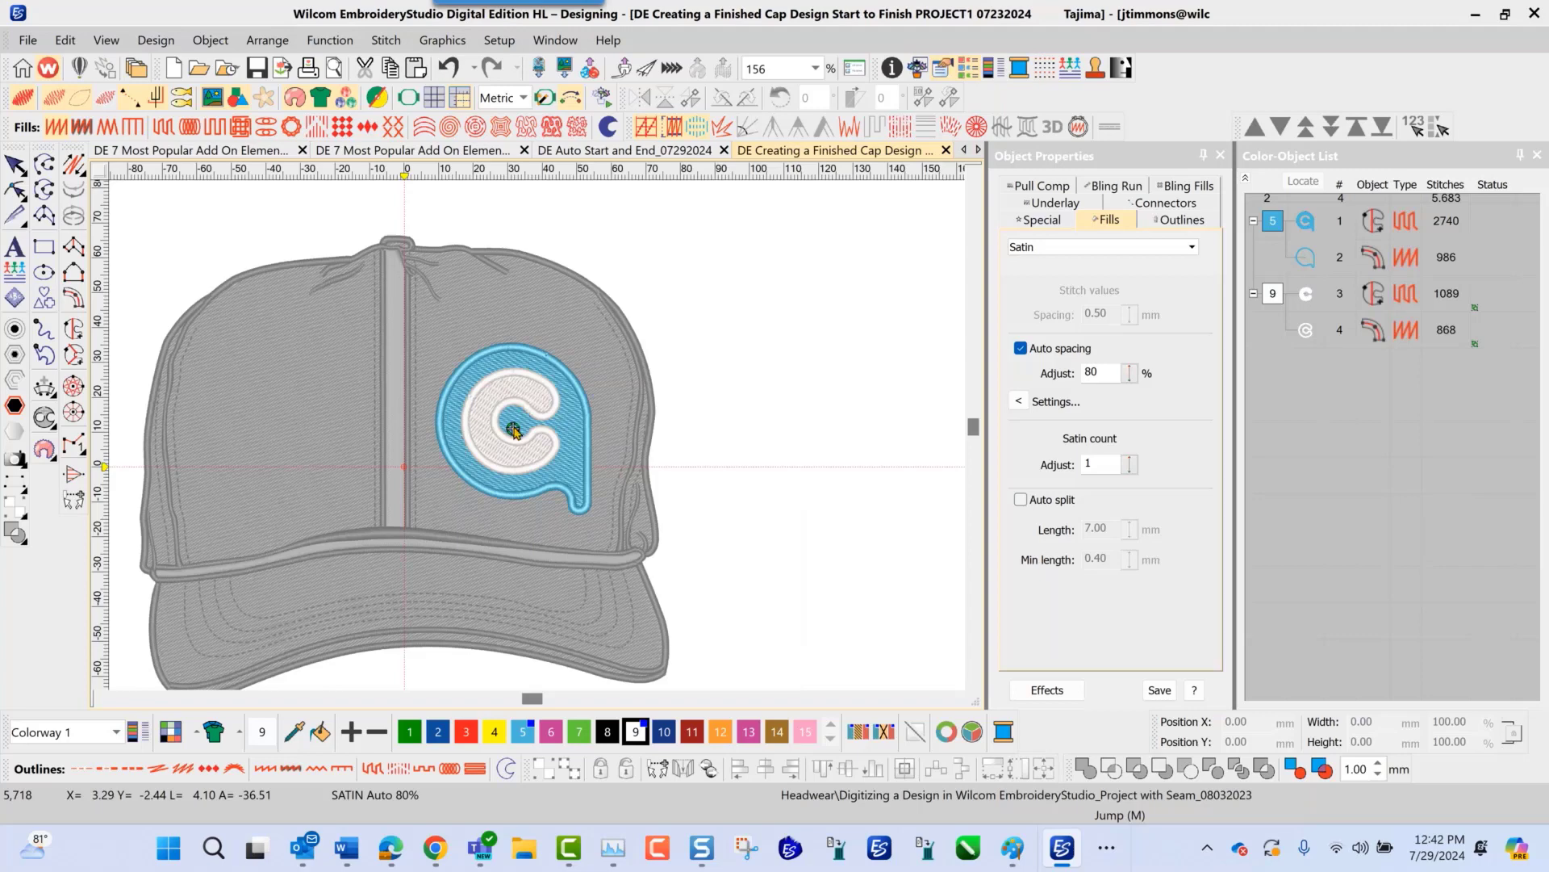
{"action": "left_click", "coordinate": [577, 392]}
{"action": "left_click_drag", "start_coordinate": [577, 392], "coordinate": [744, 414]}
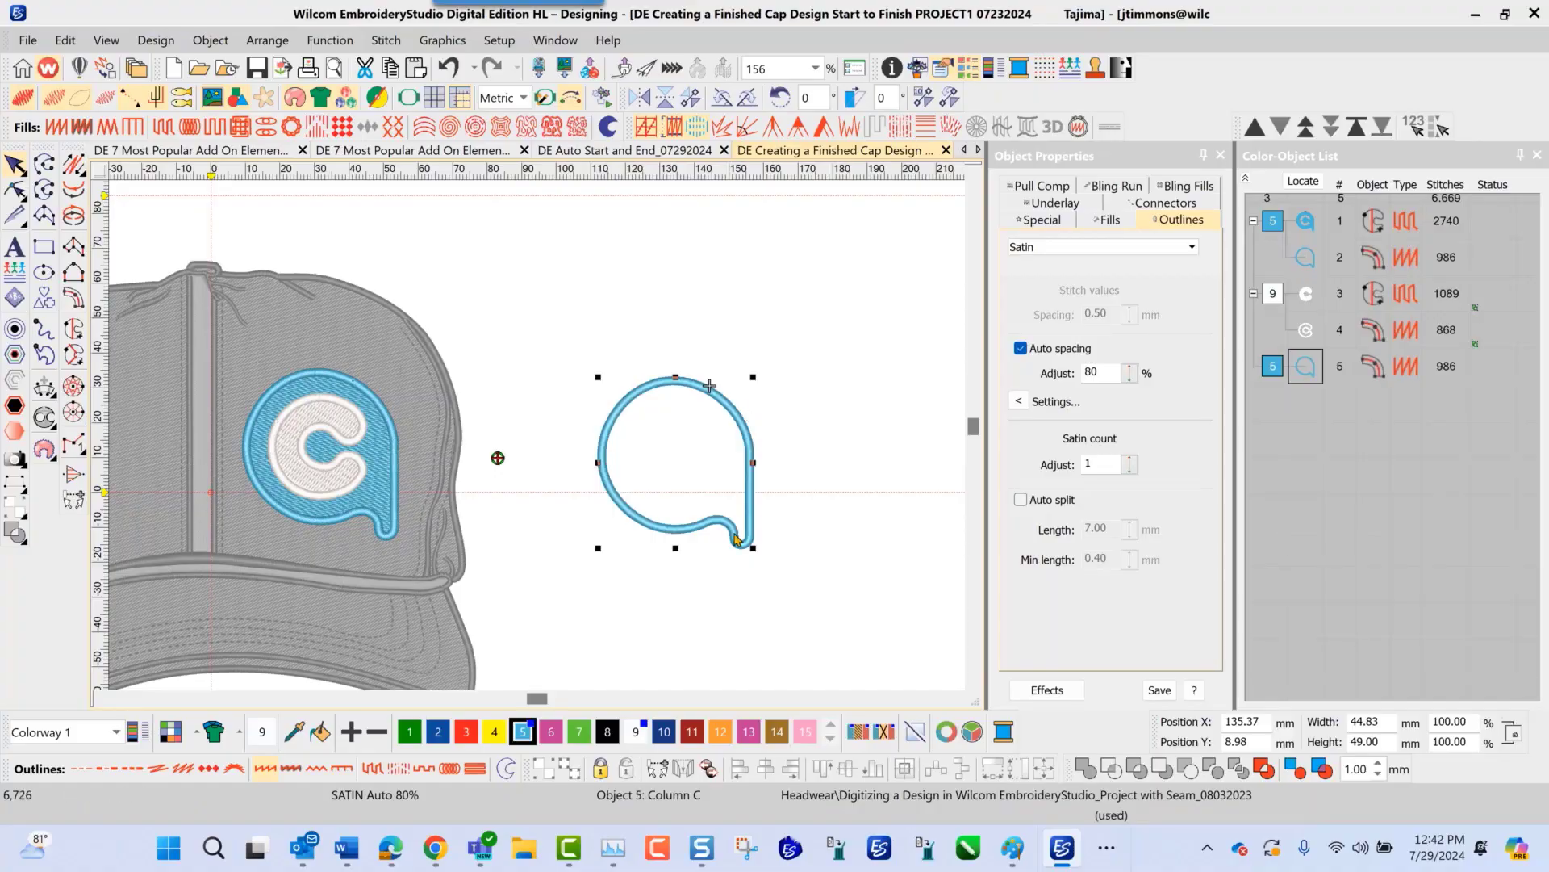
{"action": "left_click", "coordinate": [450, 68]}
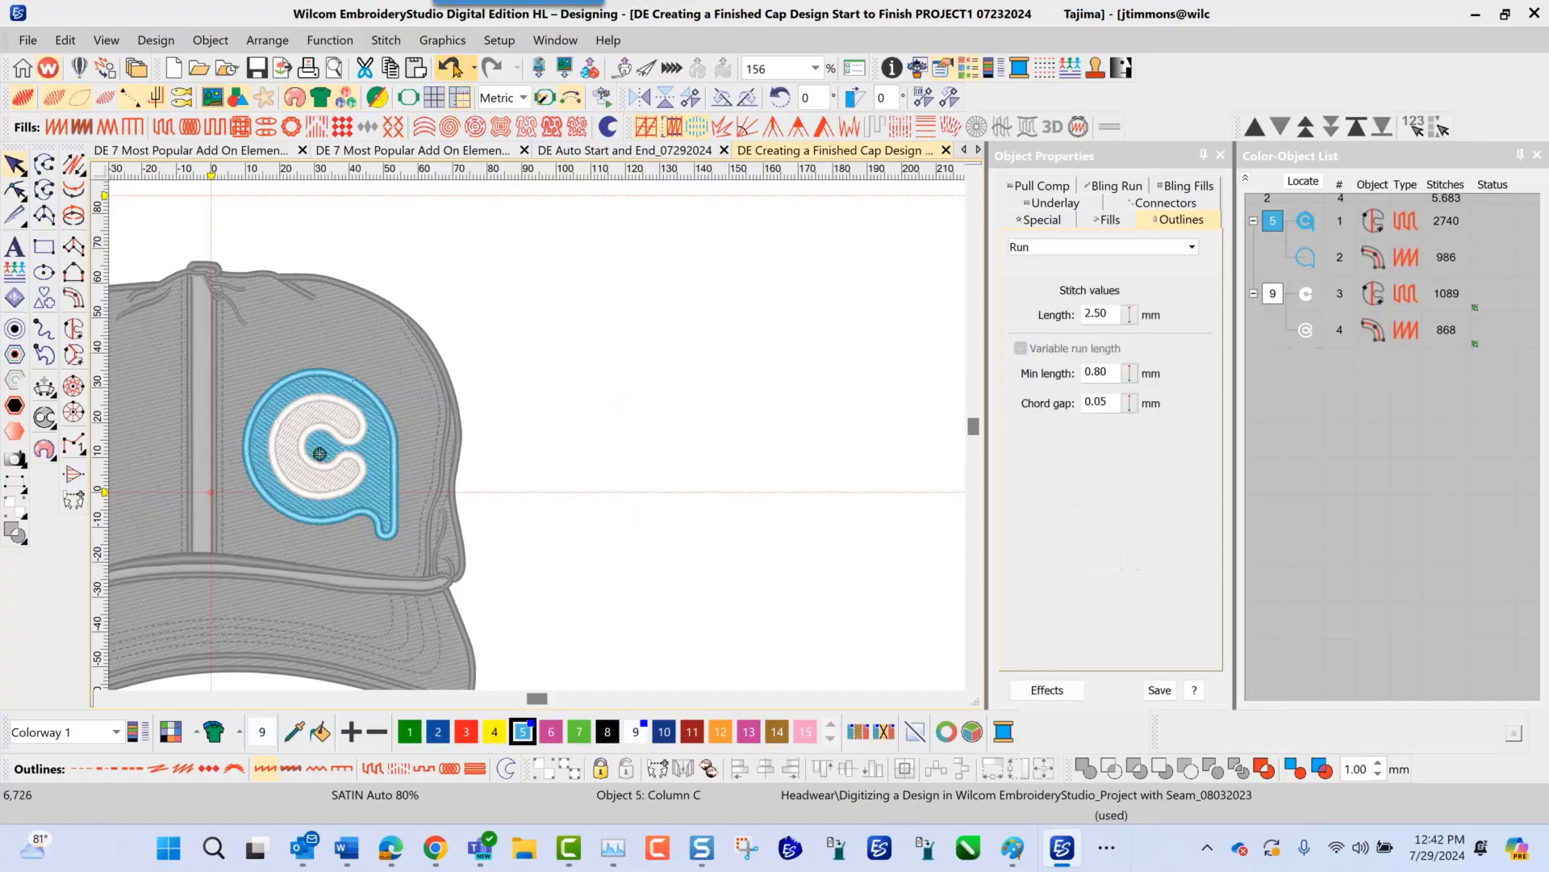
{"action": "left_click", "coordinate": [491, 68]}
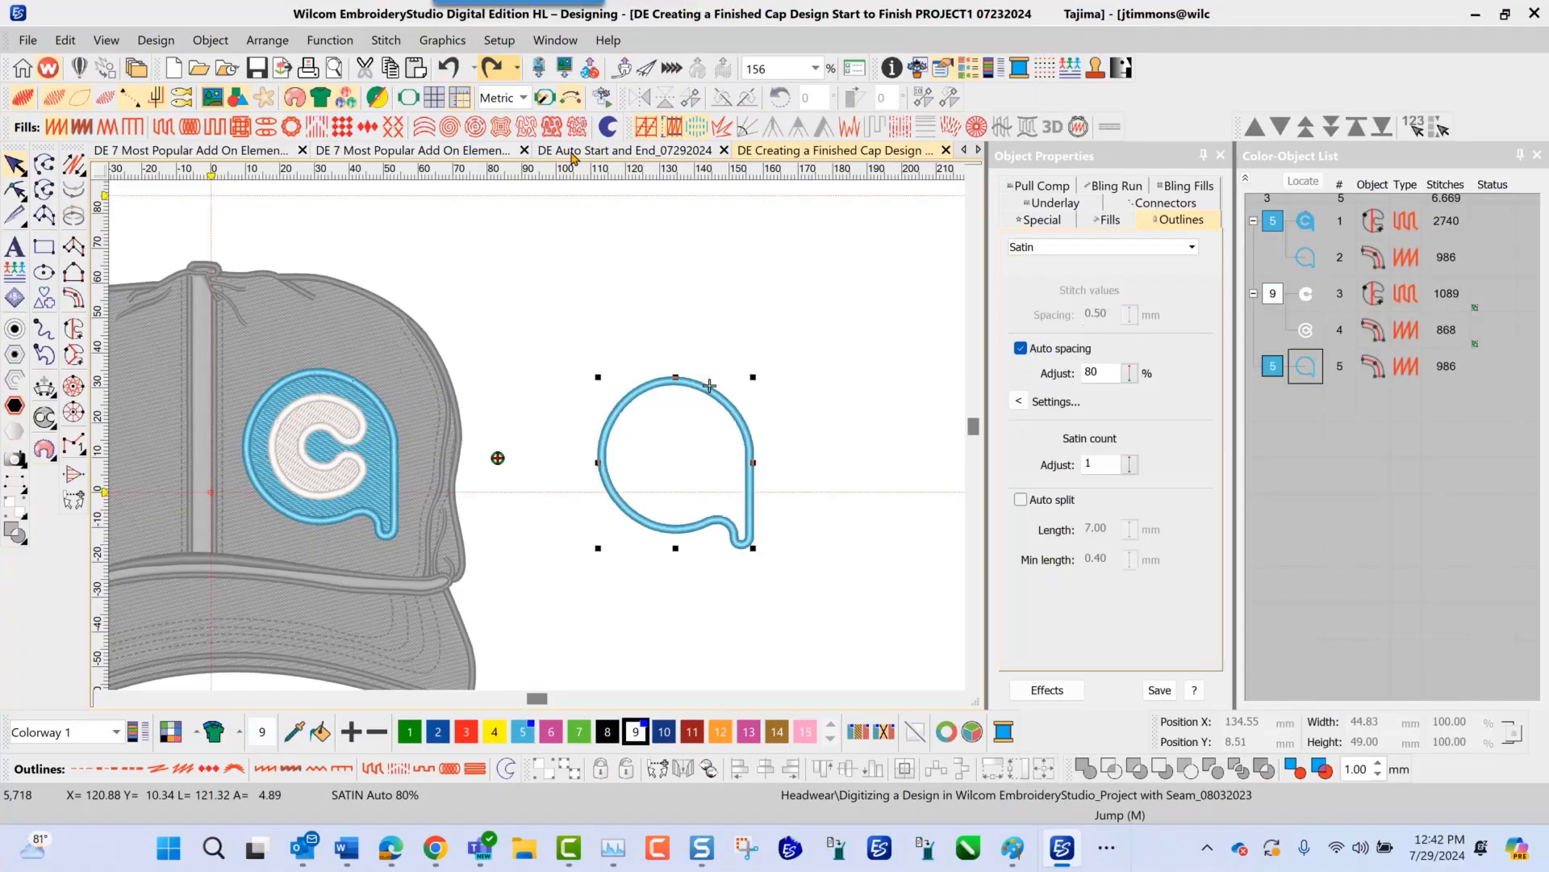
- Place another copy of the teardrop outline above the first copy and duplicate it at nearly the same spot
{"action": "left_click_drag", "start_coordinate": [646, 397], "coordinate": [594, 288]}
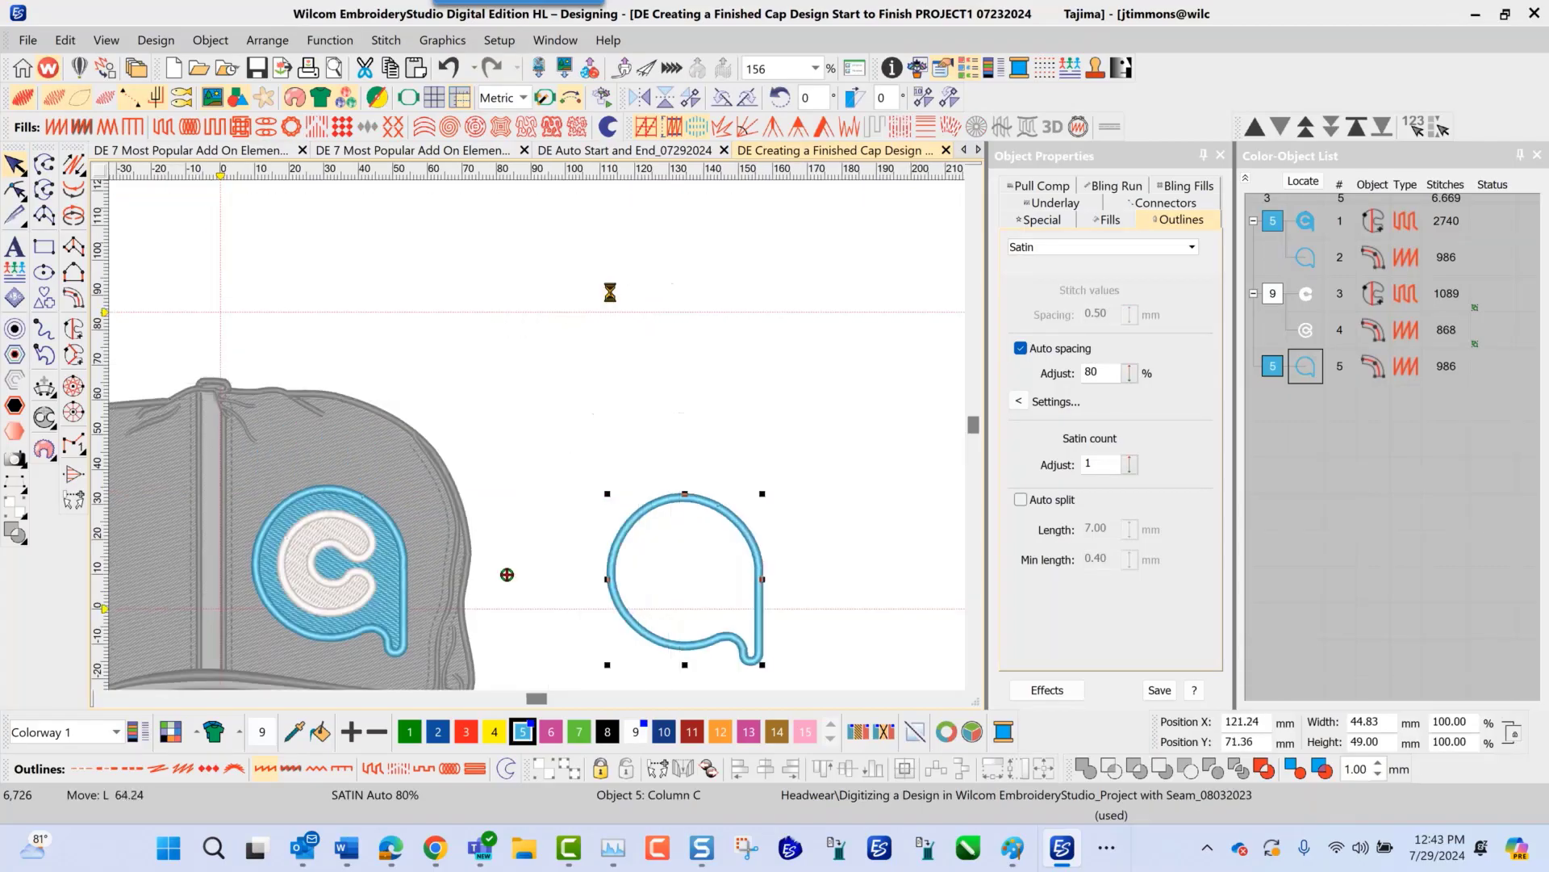
{"action": "scroll", "coordinate": [559, 482], "scroll_direction": "down", "scroll_amount": 2}
{"action": "scroll", "coordinate": [544, 440], "scroll_direction": "down", "scroll_amount": 2}
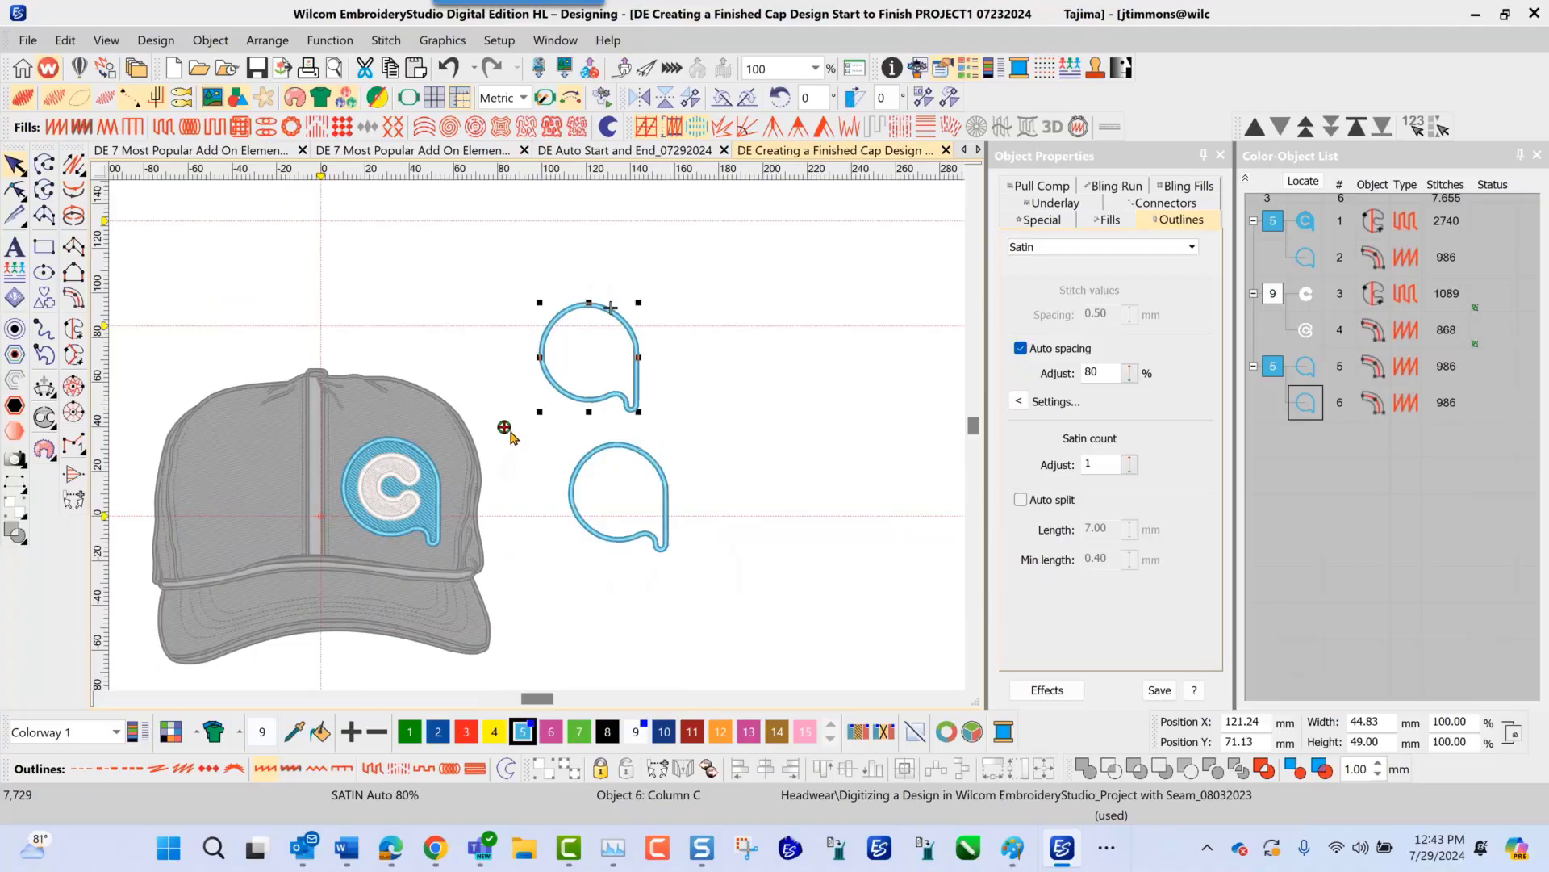
{"action": "key", "text": "ctrl+d"}
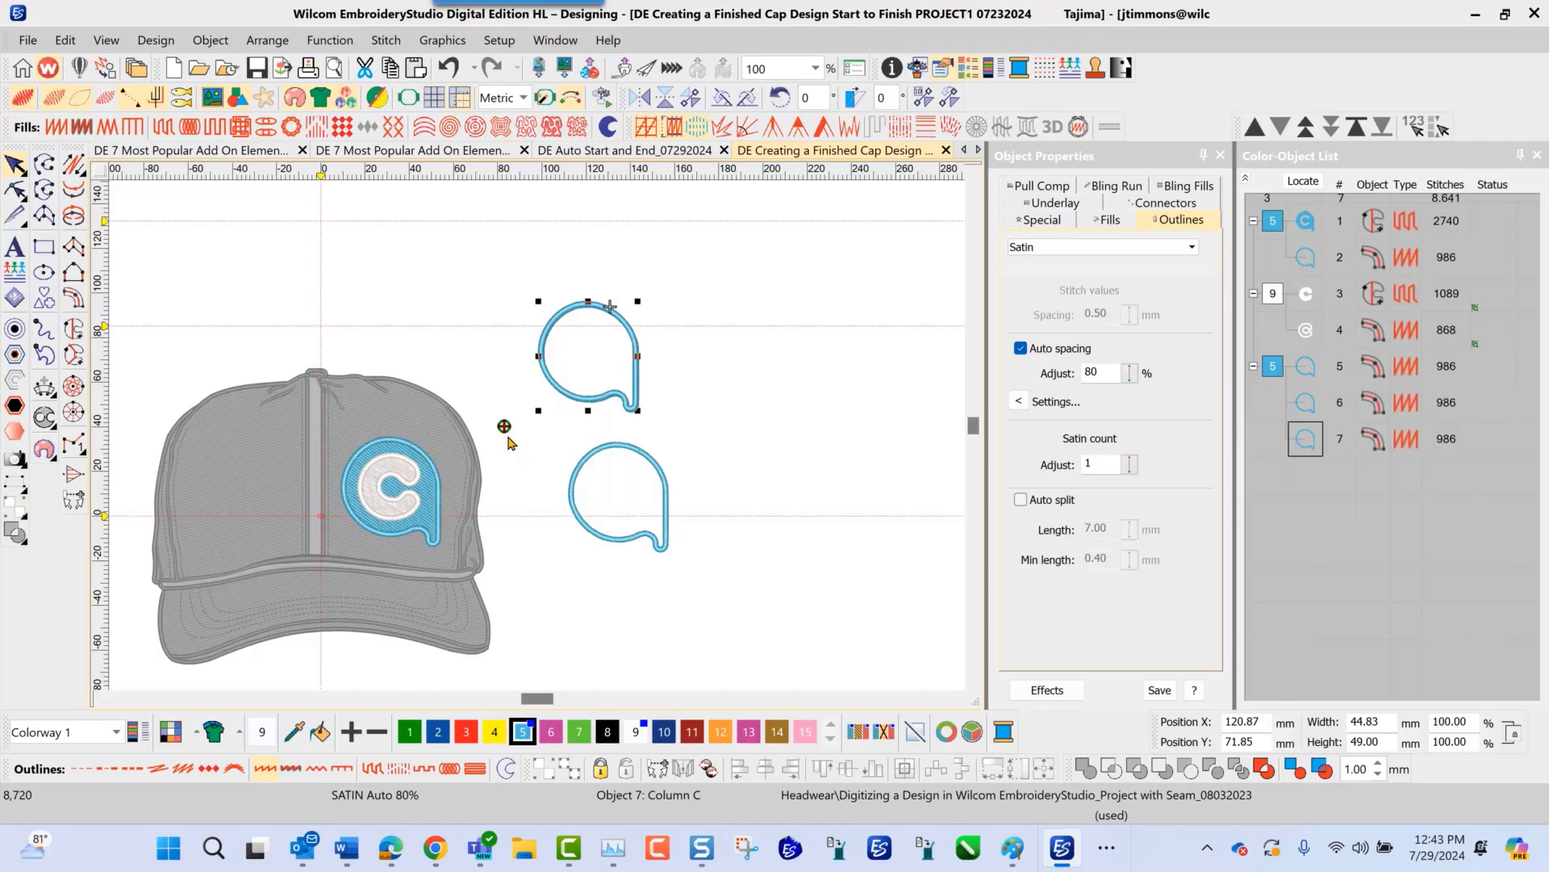
- Deselect the outline and apply Auto Start & End to the cap design at the centre point with Maintain automatically enabled
{"action": "left_click", "coordinate": [501, 470]}
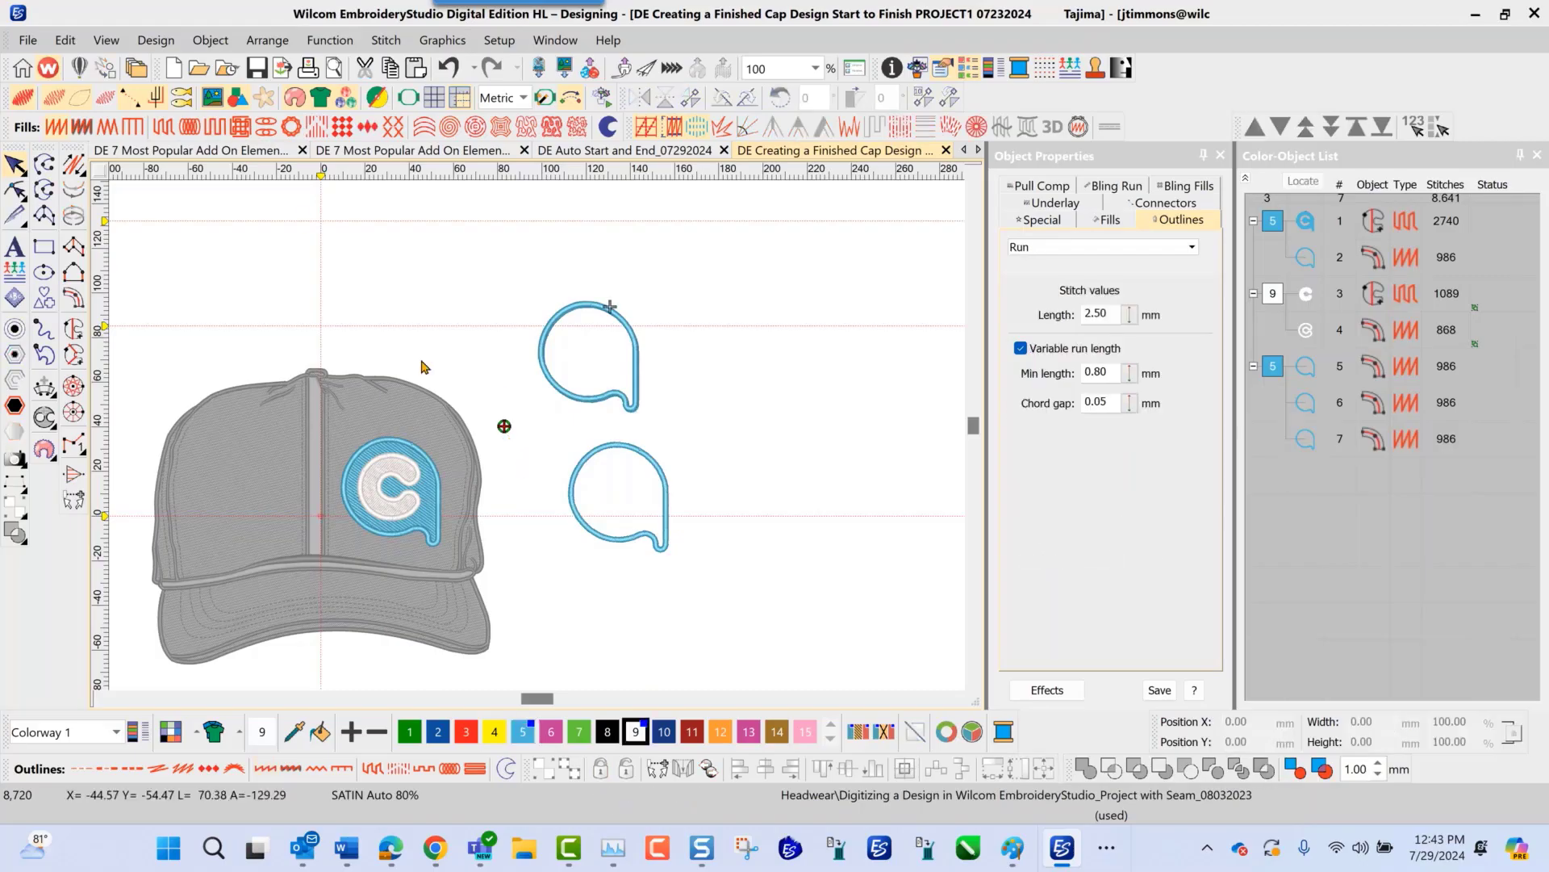
{"action": "left_click", "coordinate": [572, 98]}
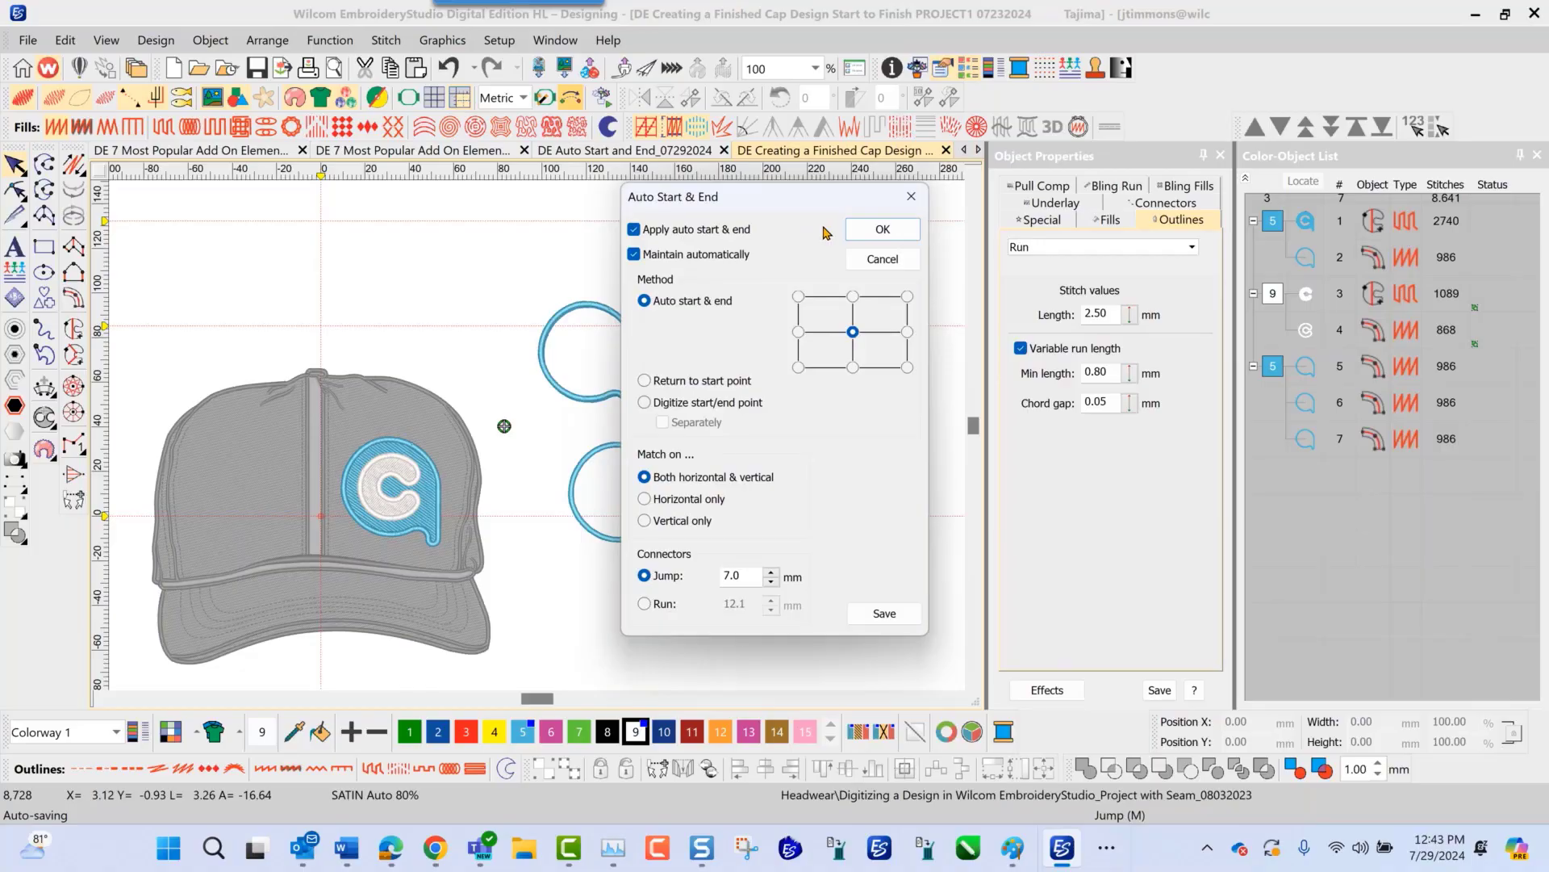
{"action": "left_click", "coordinate": [854, 230]}
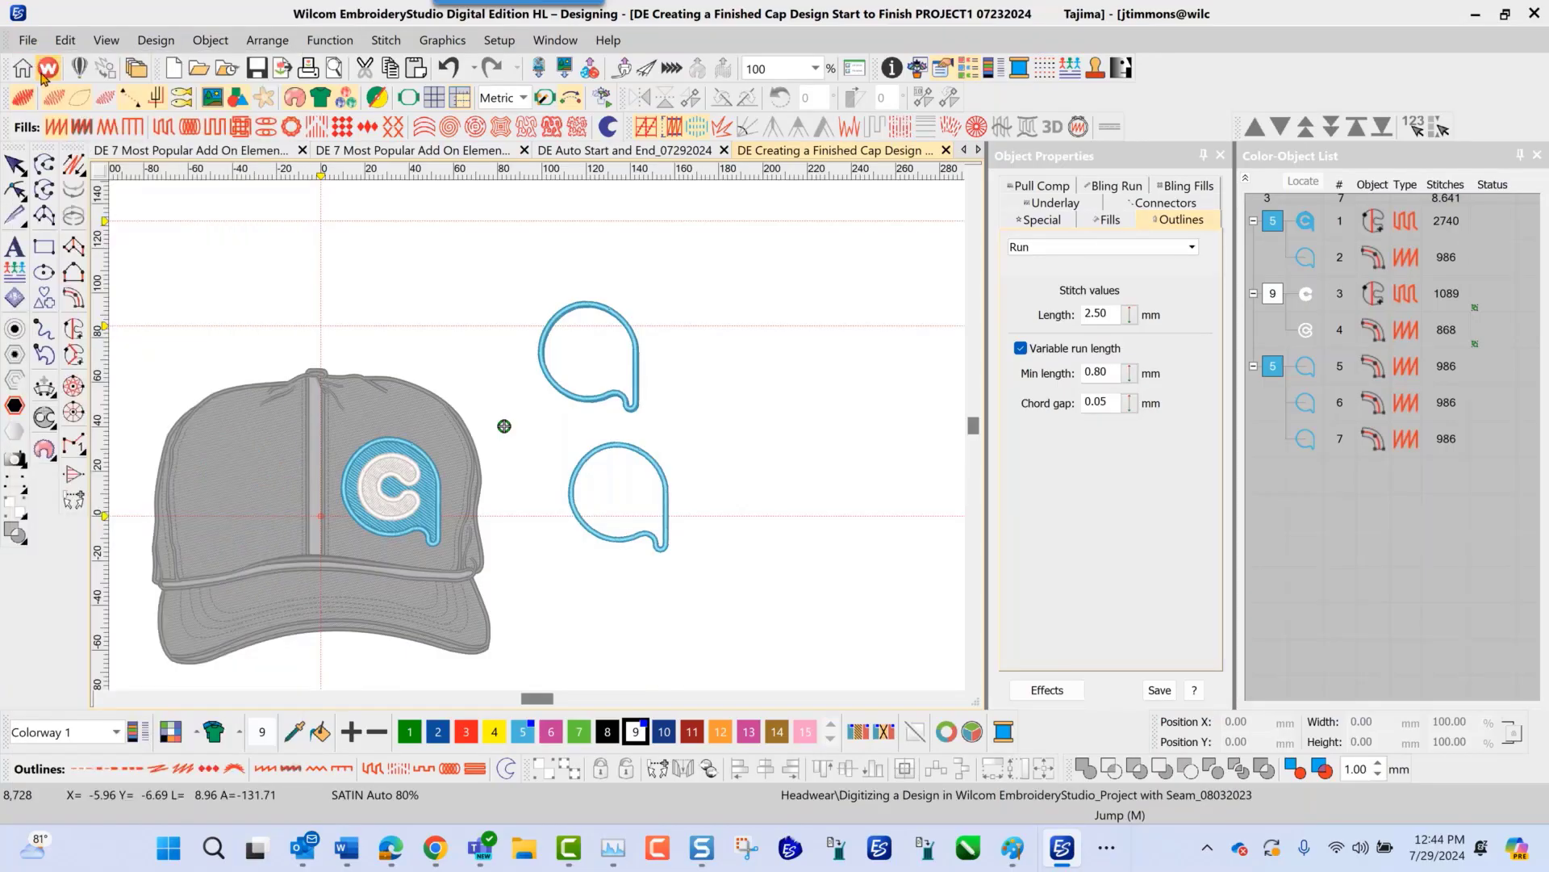
- Start opening a design, show all file types in the STITCH_FILES folder and select VPS.DST
{"action": "left_click", "coordinate": [29, 41]}
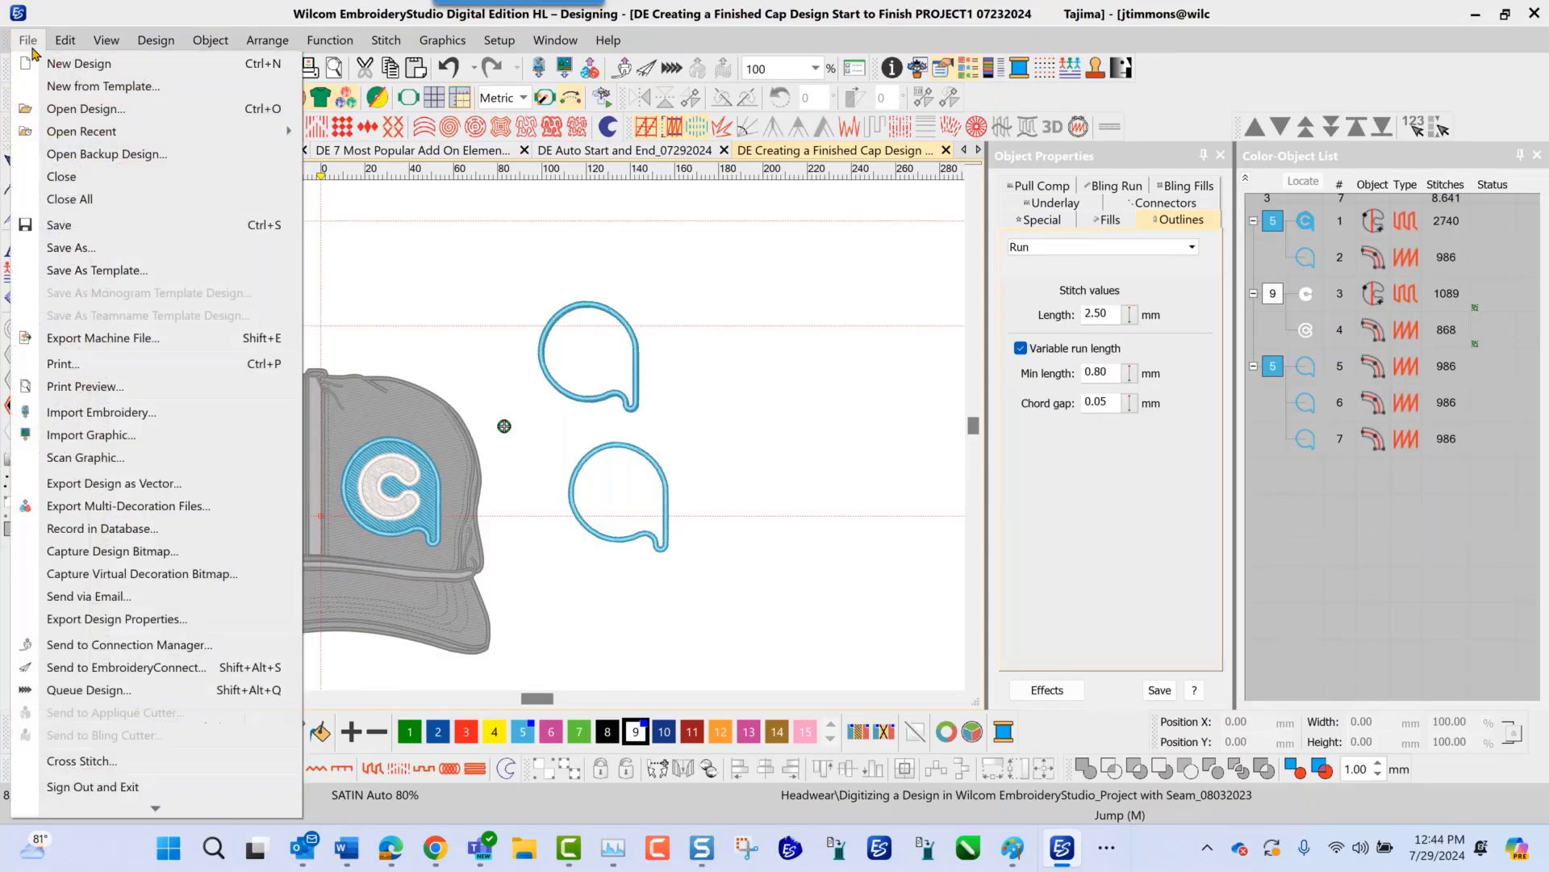
{"action": "left_click", "coordinate": [92, 115]}
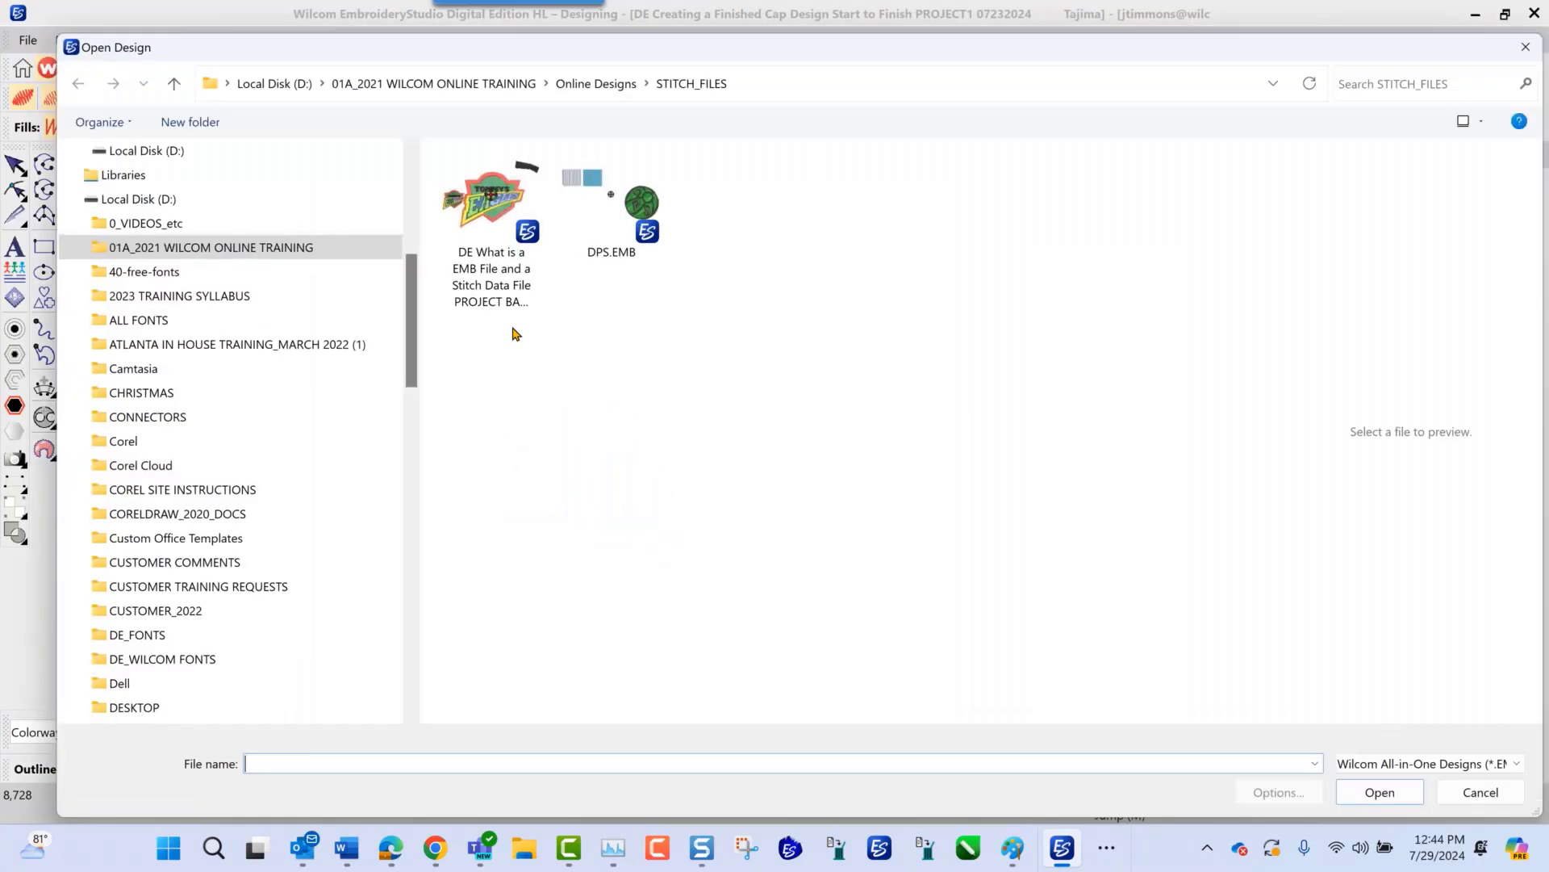
{"action": "left_click", "coordinate": [1517, 767]}
{"action": "left_click", "coordinate": [1380, 365]}
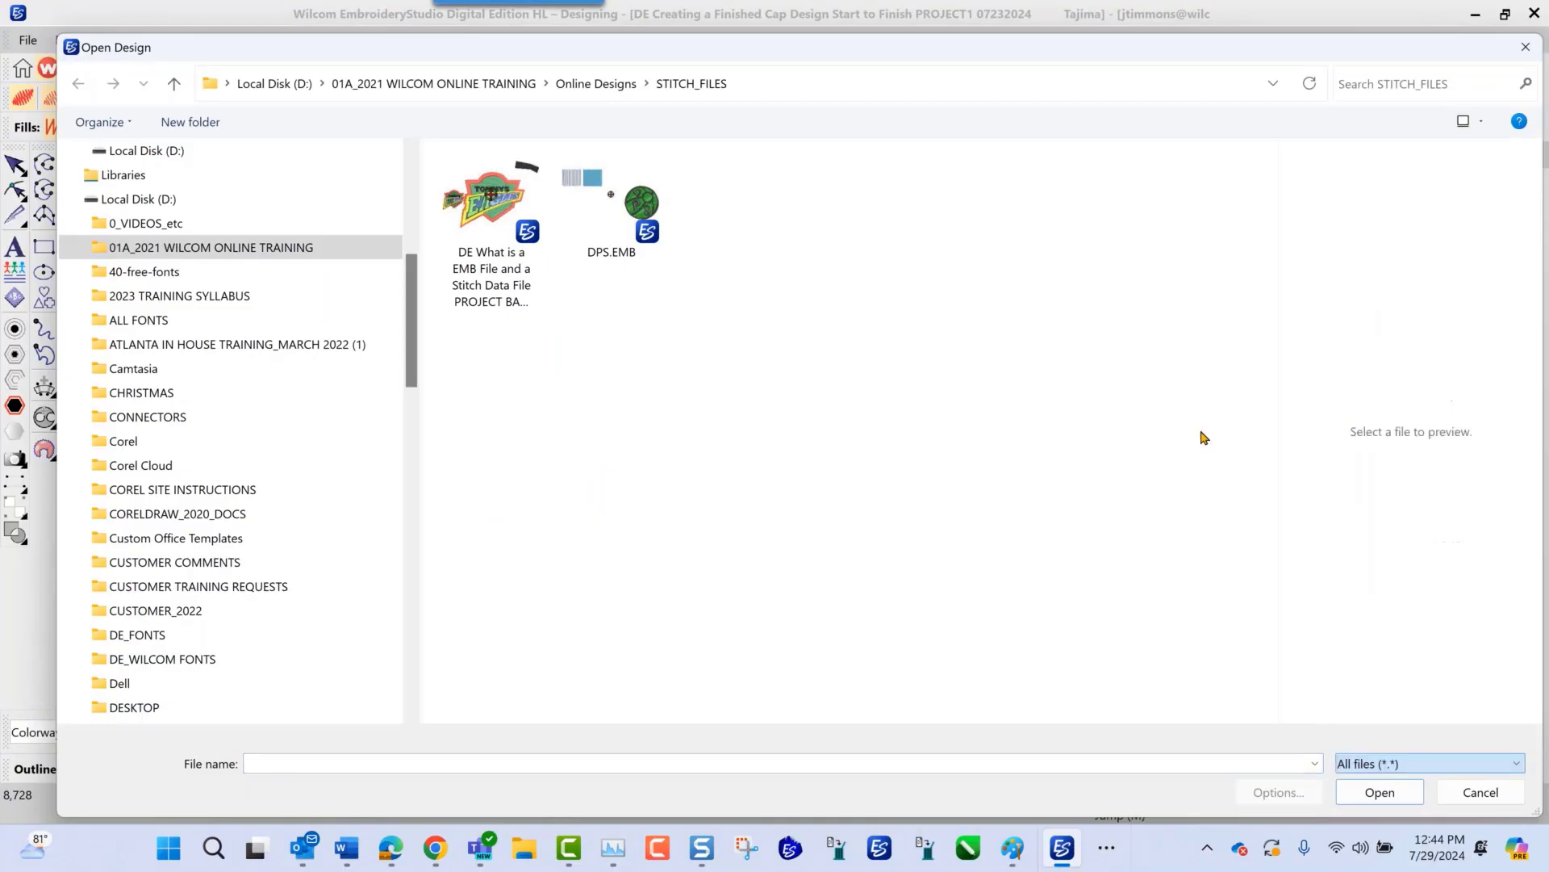
{"action": "left_click", "coordinate": [977, 558]}
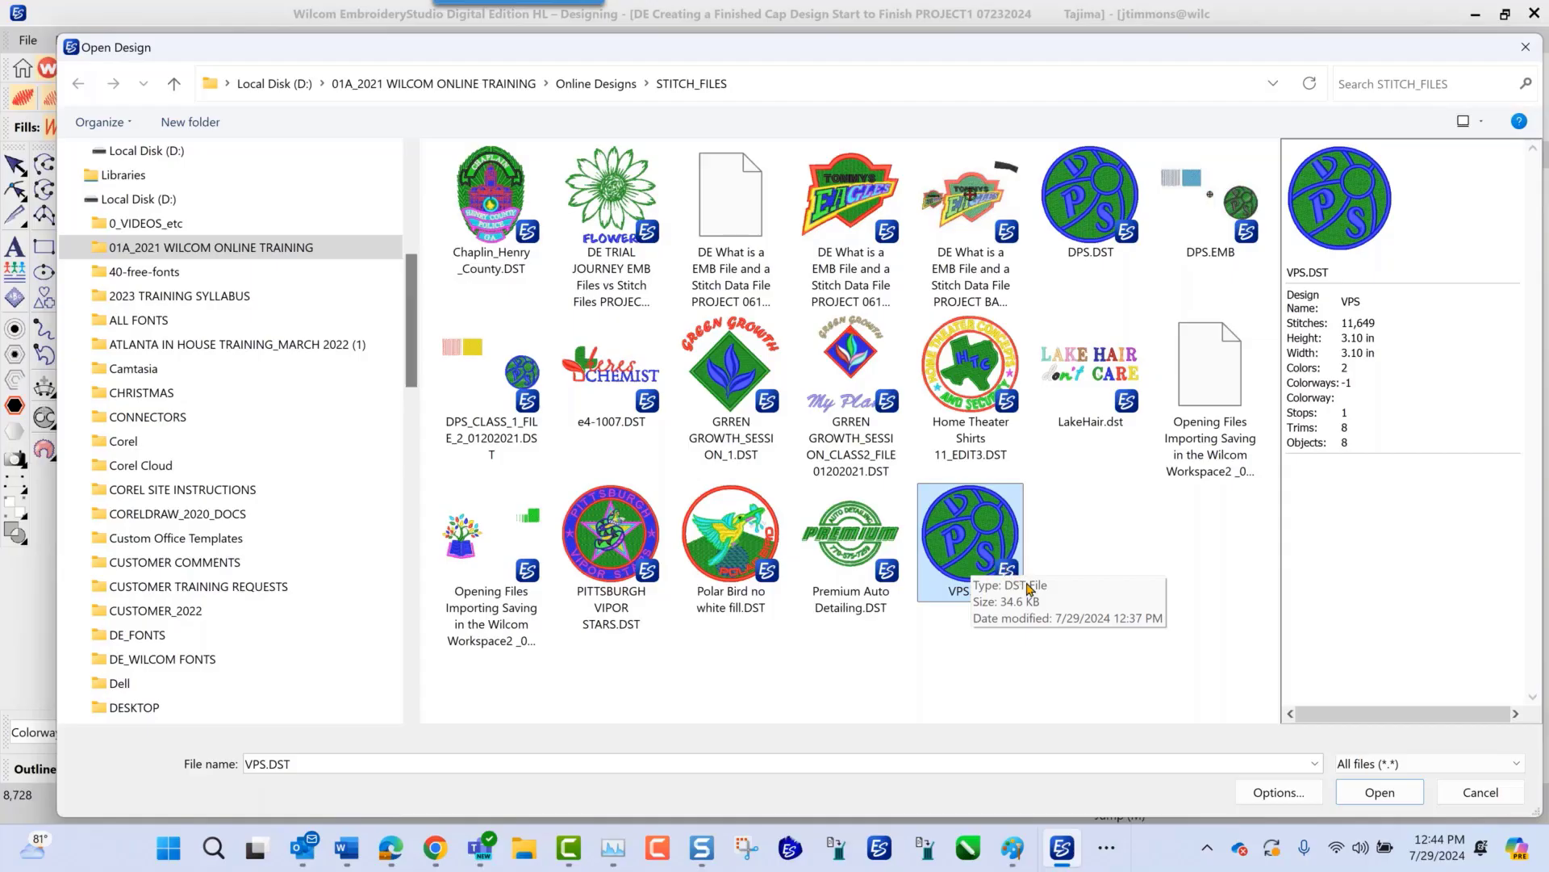
- Enable Objects / outlines recognition in the open options and open the VPS.DST file
{"action": "left_click", "coordinate": [1289, 800]}
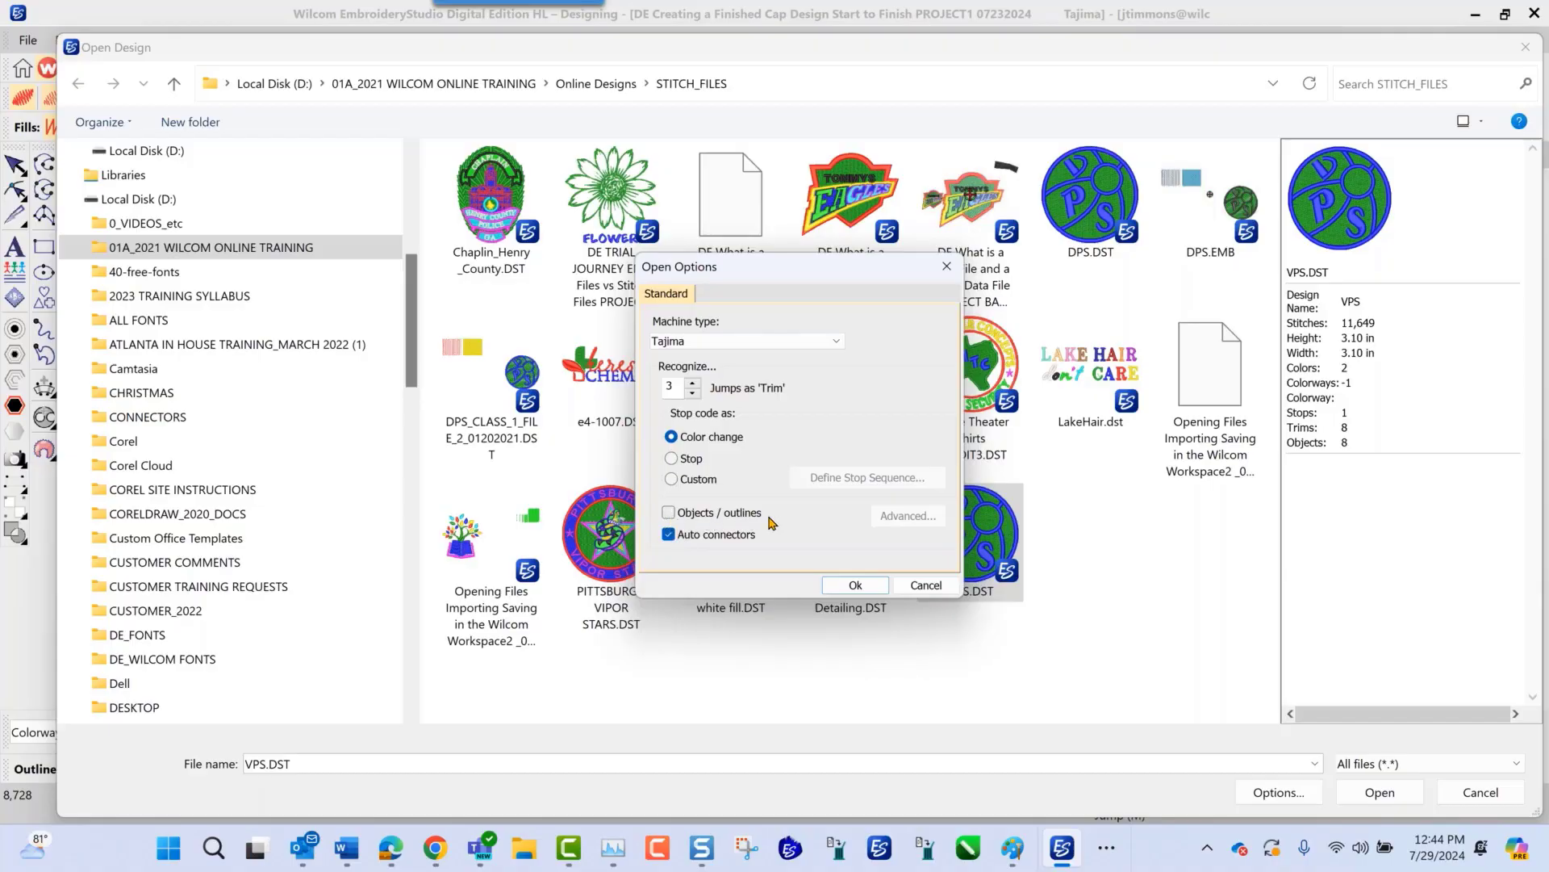
{"action": "left_click", "coordinate": [669, 513]}
{"action": "left_click", "coordinate": [860, 590]}
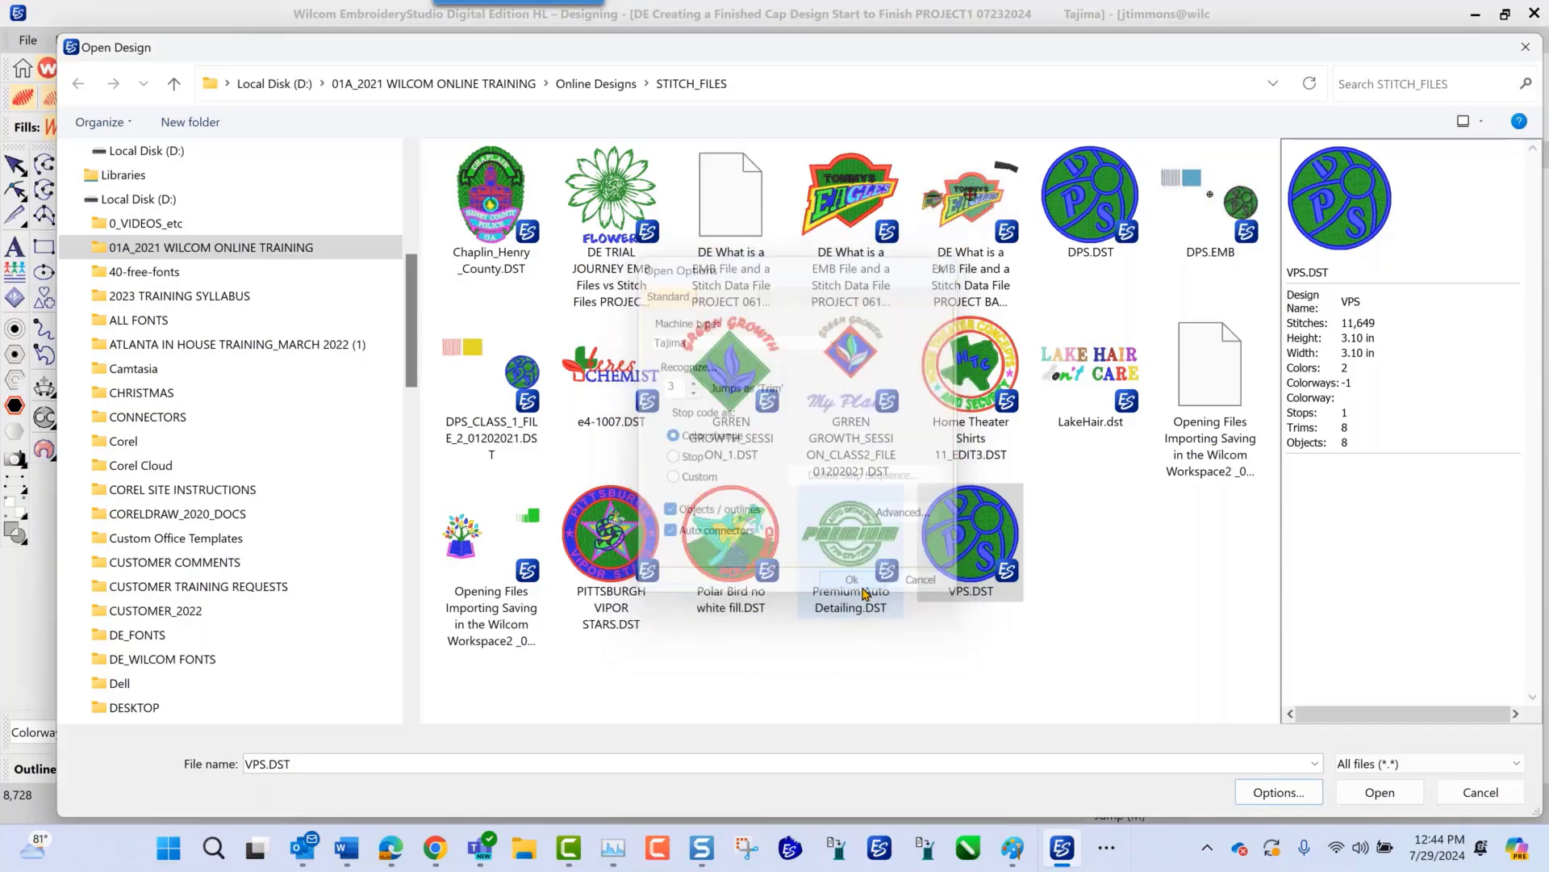
{"action": "left_click", "coordinate": [1265, 798]}
{"action": "left_click", "coordinate": [855, 585]}
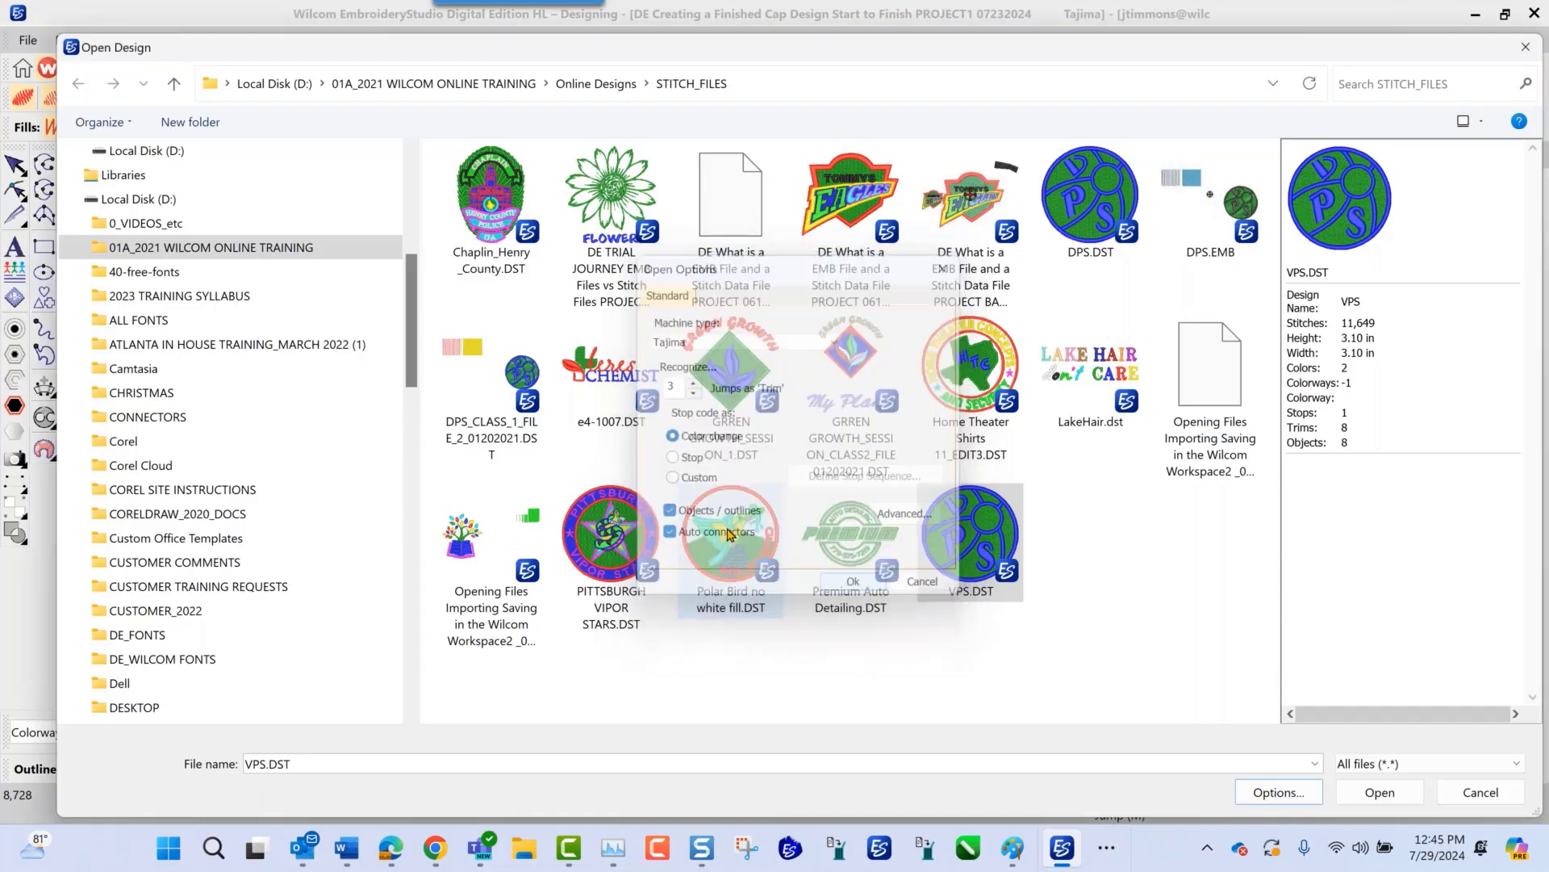
{"action": "left_click", "coordinate": [1379, 795]}
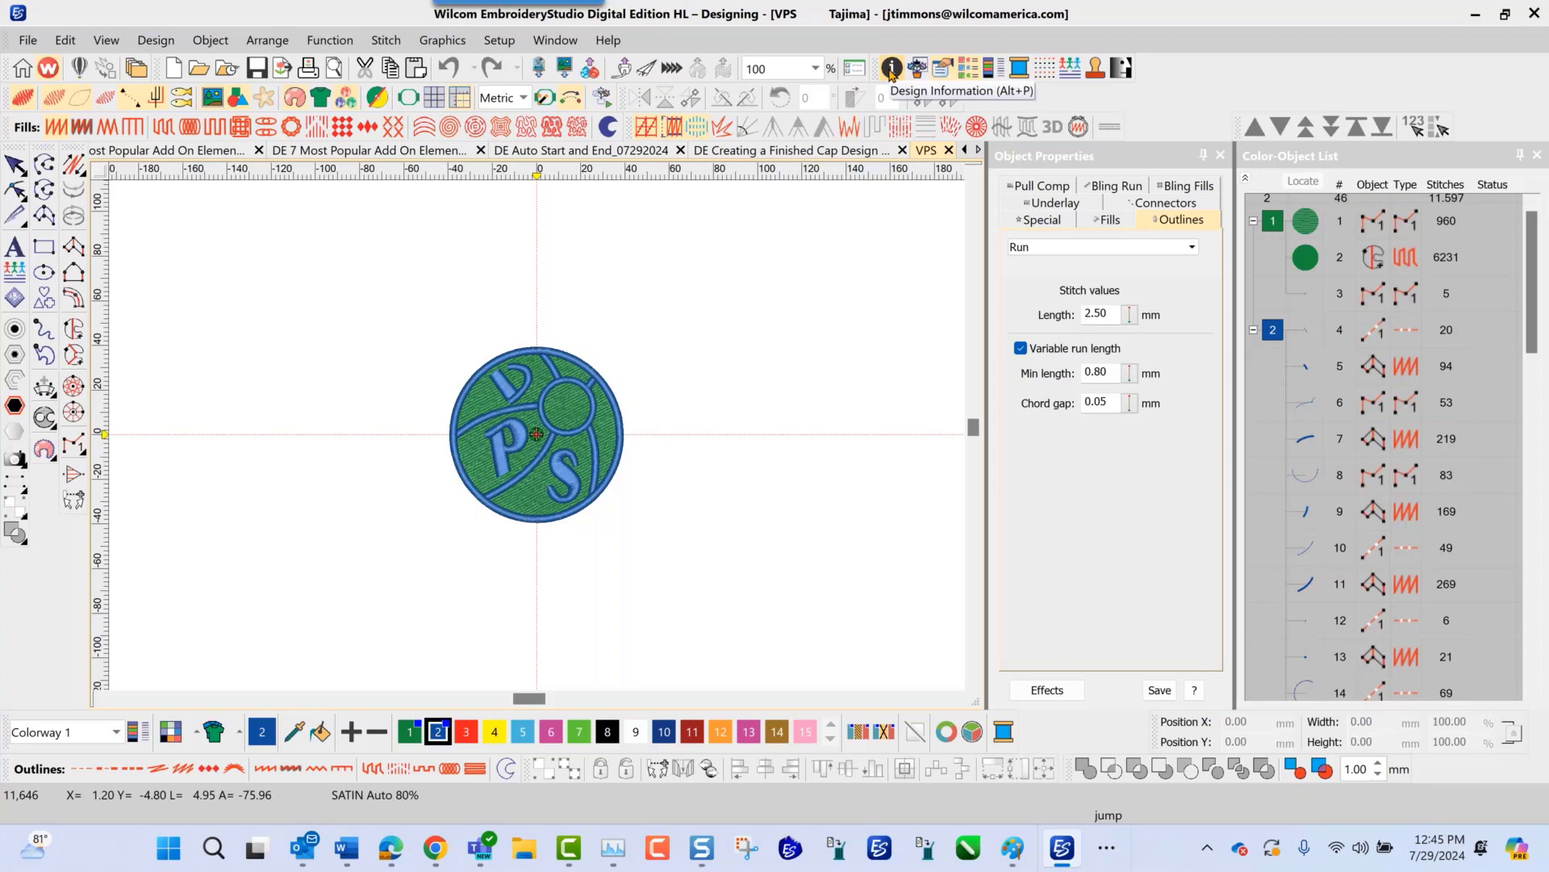
- Examine the general design details of VPS.DST, including its size, stitches, objects and EMB grade
{"action": "left_click", "coordinate": [891, 71]}
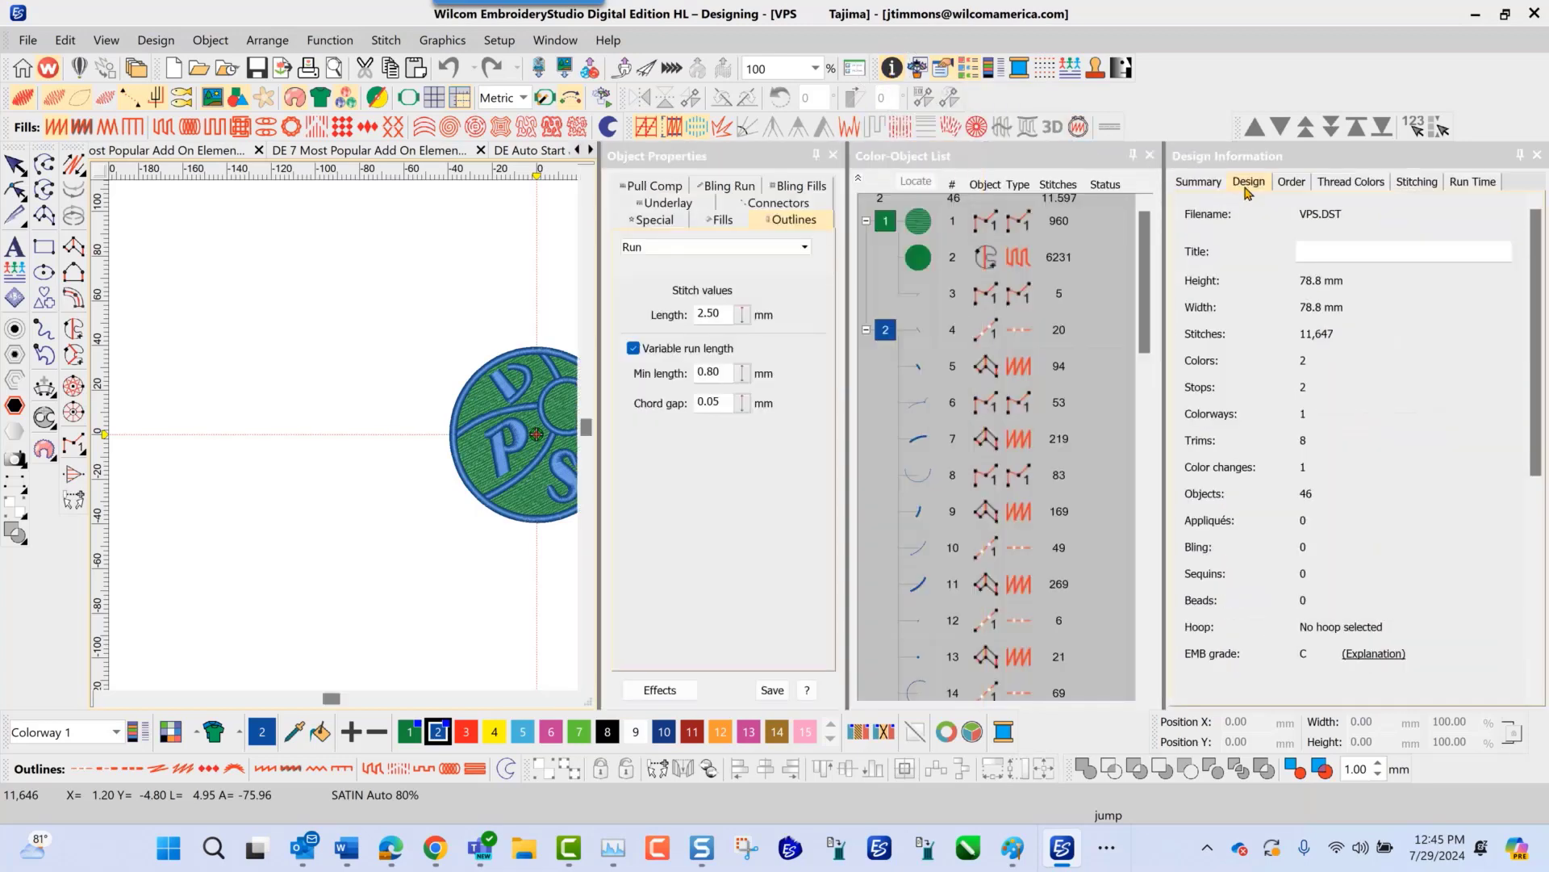
{"action": "left_click", "coordinate": [1247, 185]}
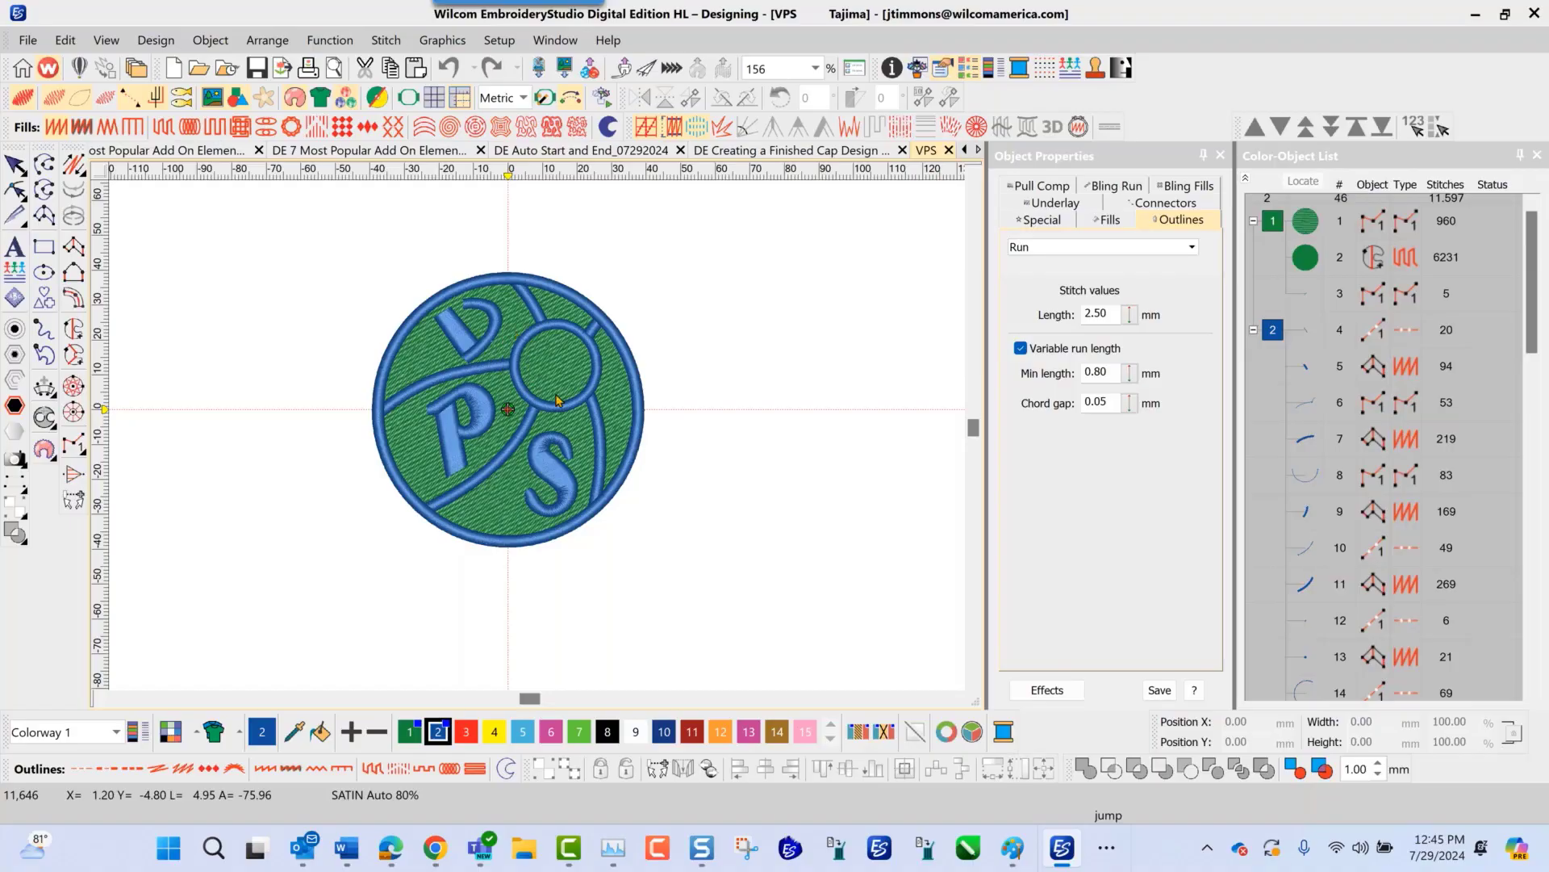
- Turn off Maintain automatically in the Auto Start & End settings, keeping auto start and end applied at the design's centre
{"action": "right_click", "coordinate": [570, 100]}
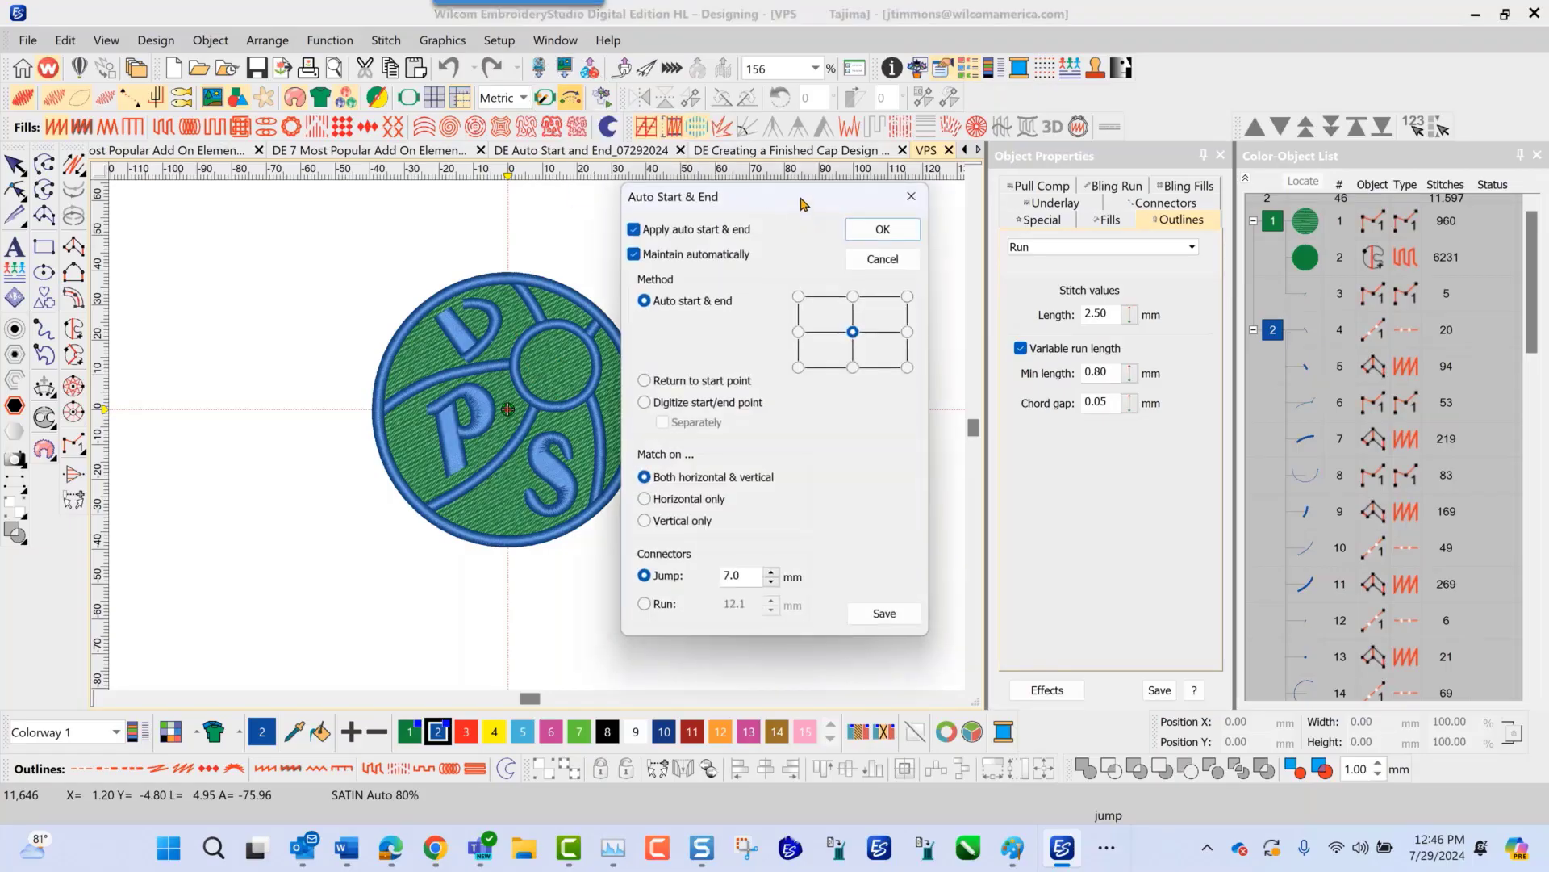
{"action": "left_click_drag", "start_coordinate": [854, 205], "coordinate": [951, 208]}
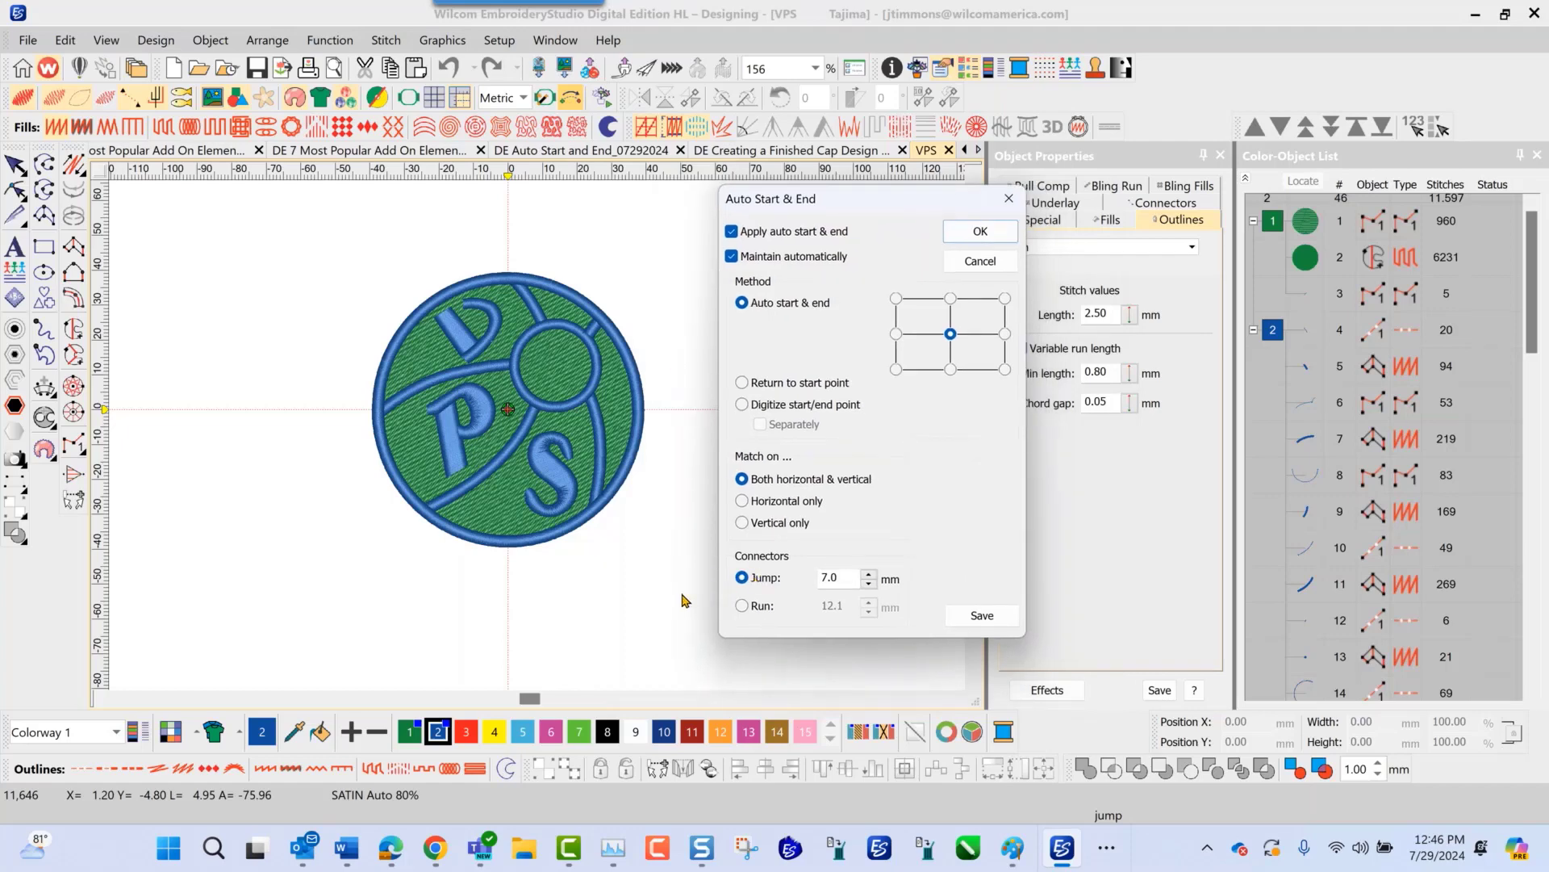
{"action": "left_click", "coordinate": [732, 256]}
{"action": "left_click", "coordinate": [979, 233]}
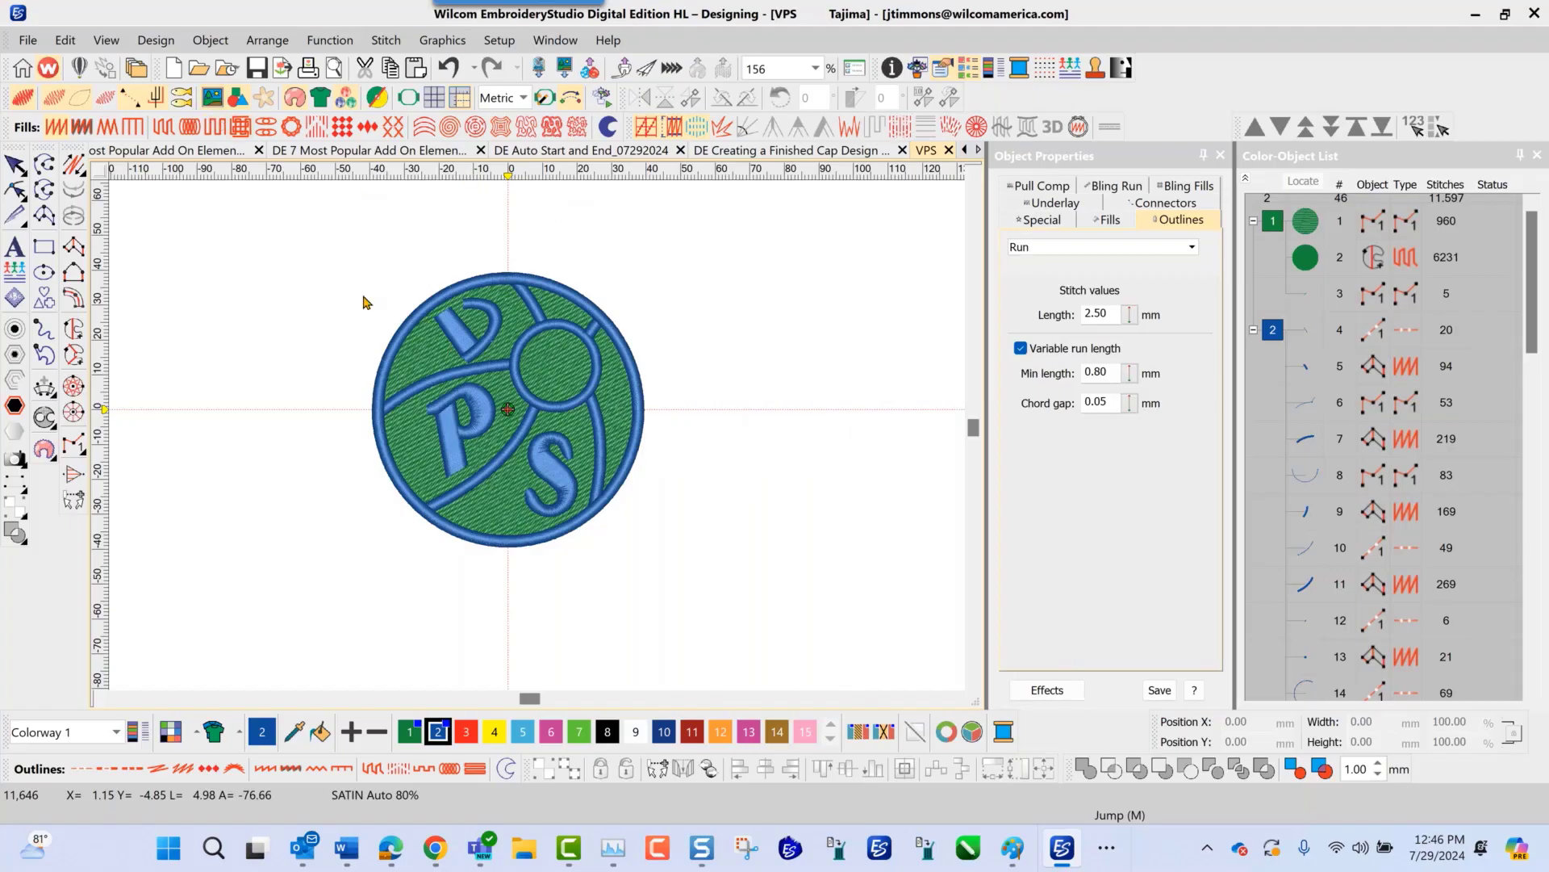
- Move the entire VPS design to about X 67 mm, Y 17 mm, and reapply Auto Start & End with nothing selected
{"action": "left_click_drag", "start_coordinate": [694, 604], "coordinate": [310, 244]}
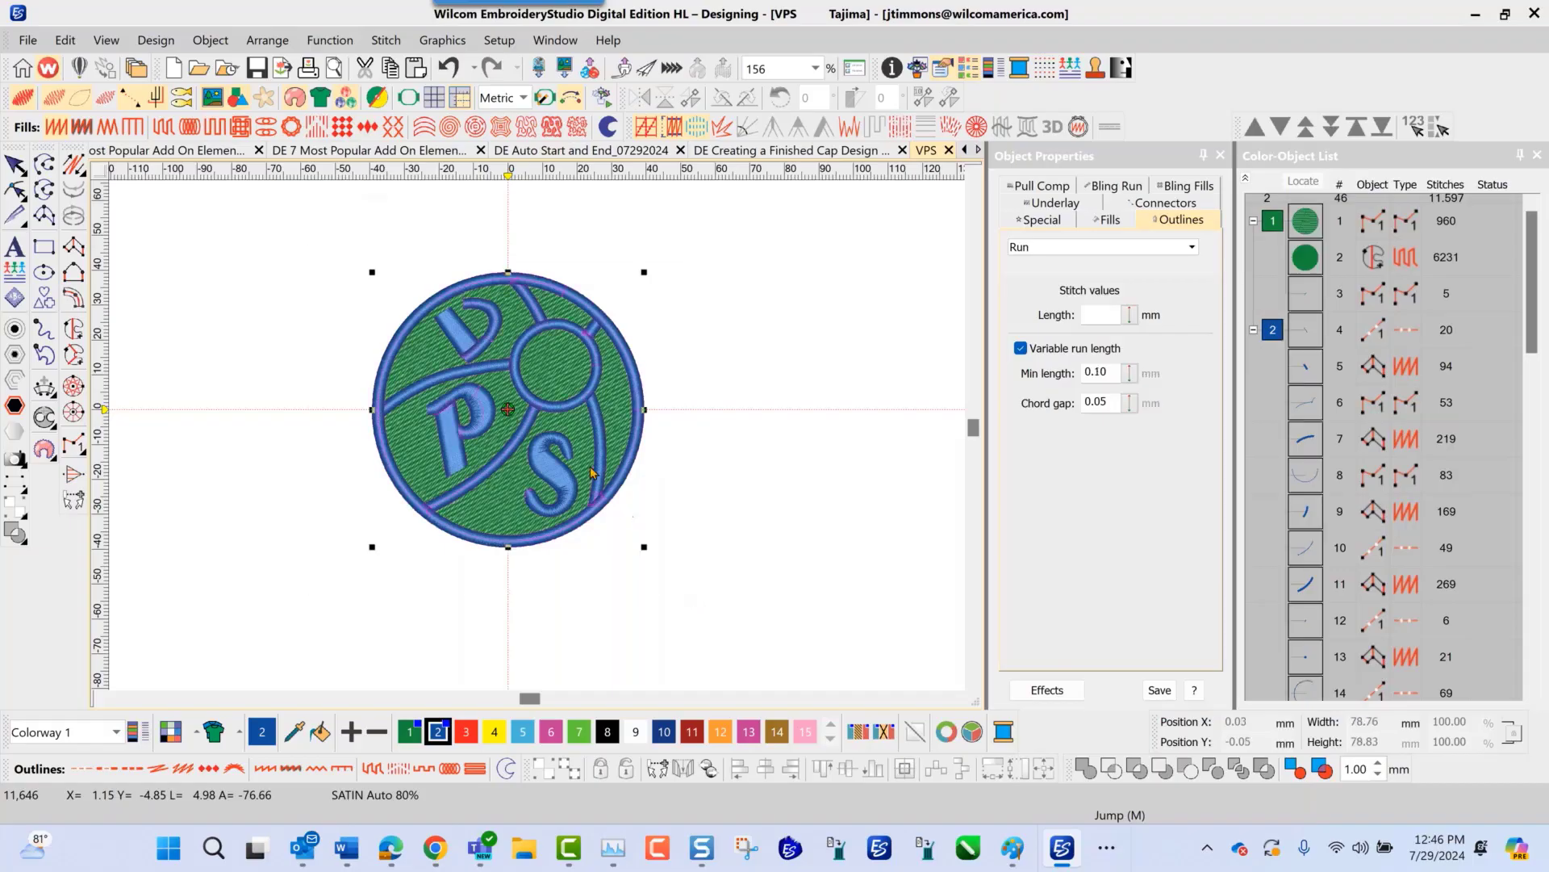
{"action": "left_click_drag", "start_coordinate": [578, 456], "coordinate": [814, 397]}
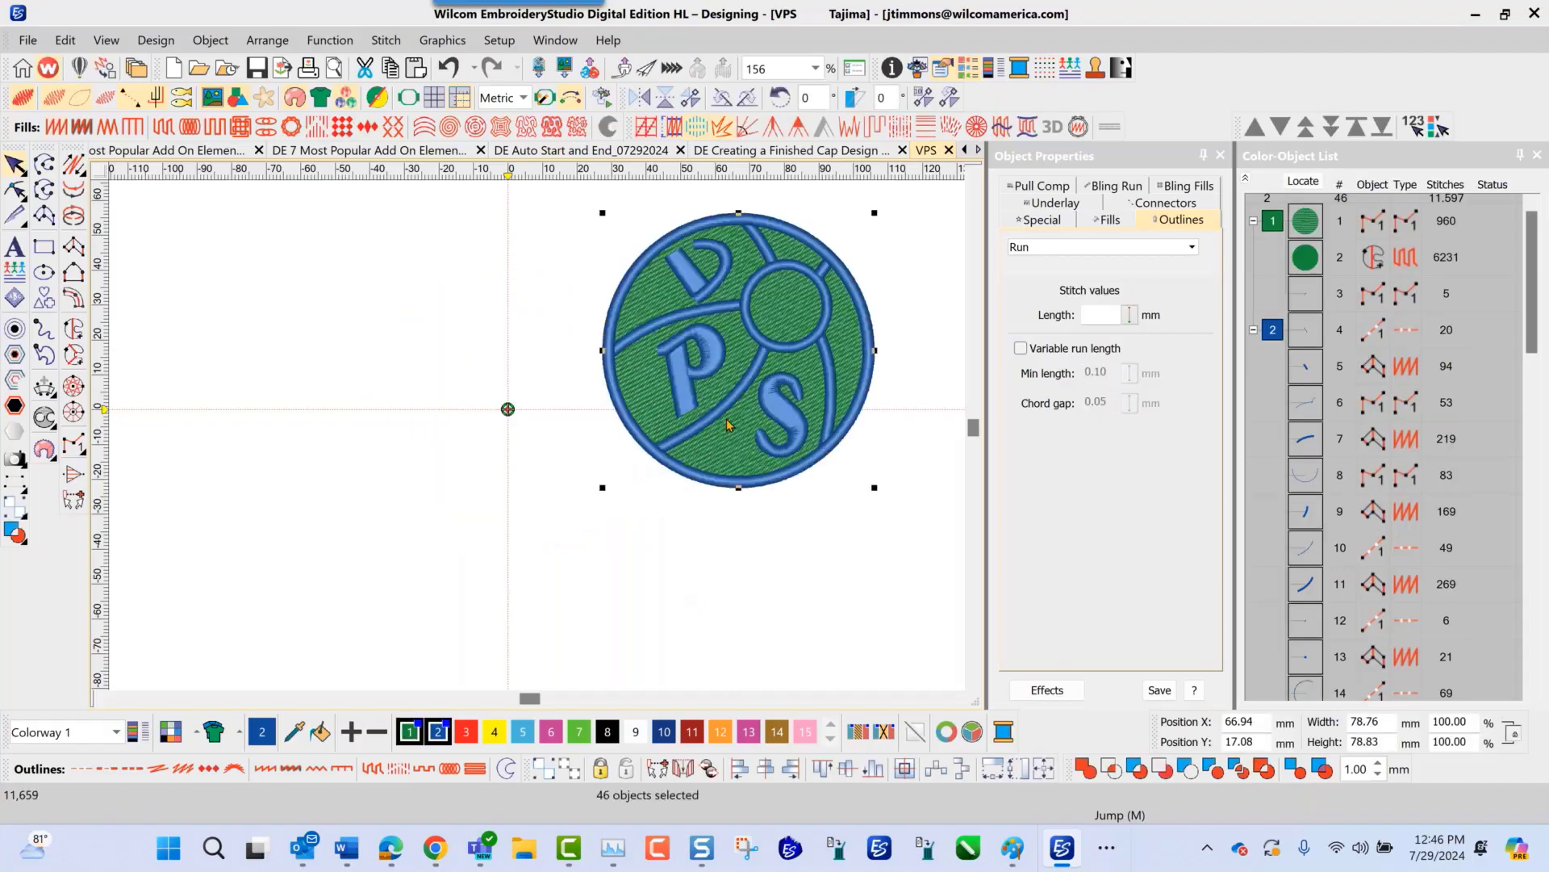
{"action": "key", "text": "1"}
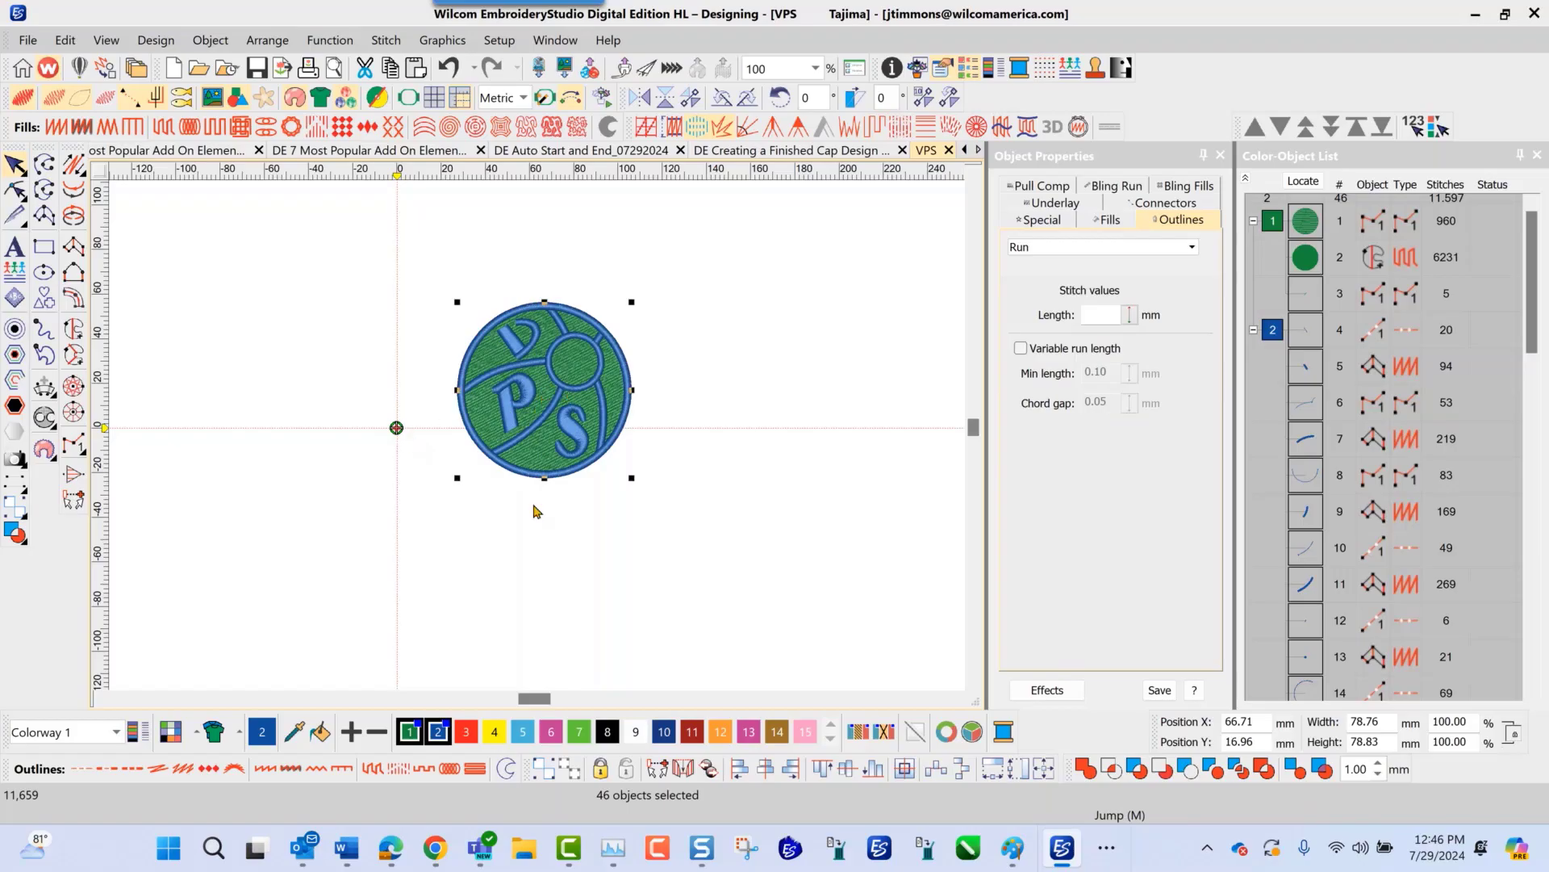
{"action": "left_click", "coordinate": [548, 554]}
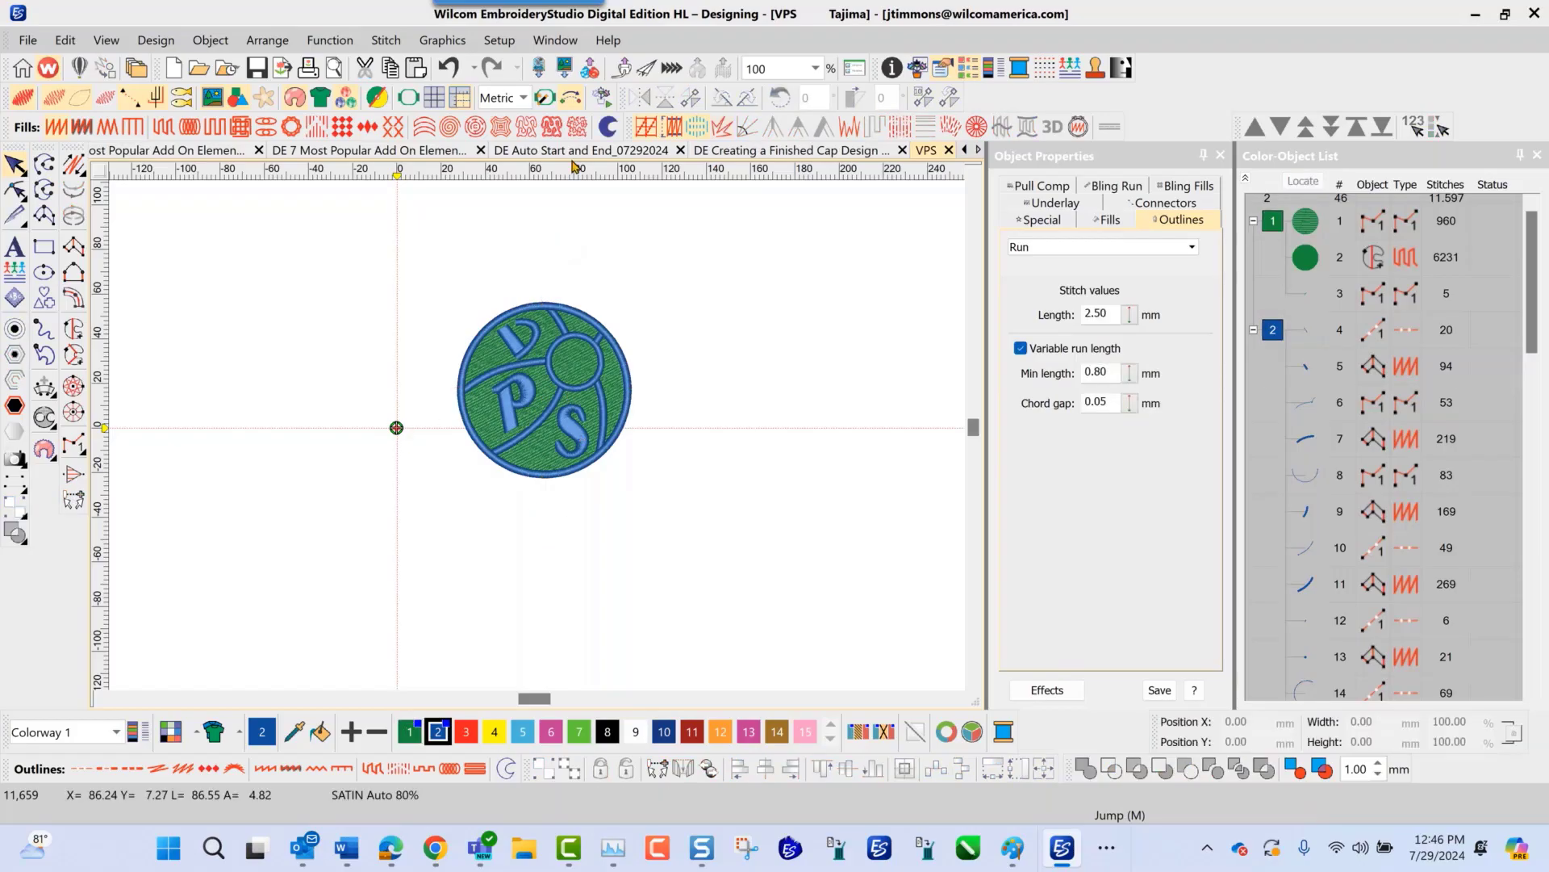
{"action": "left_click", "coordinate": [571, 100]}
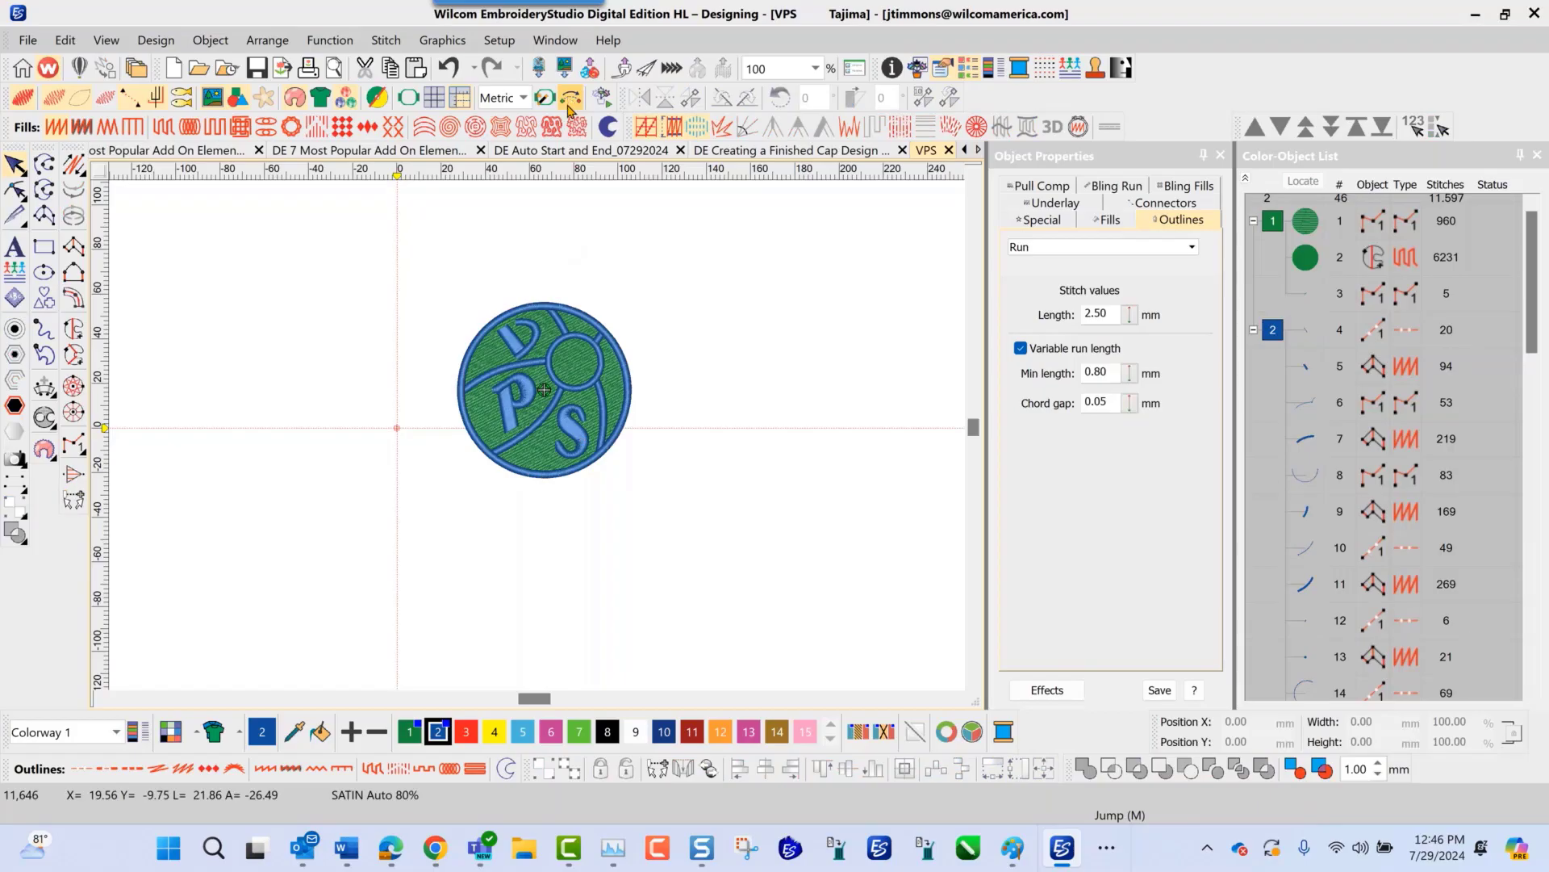